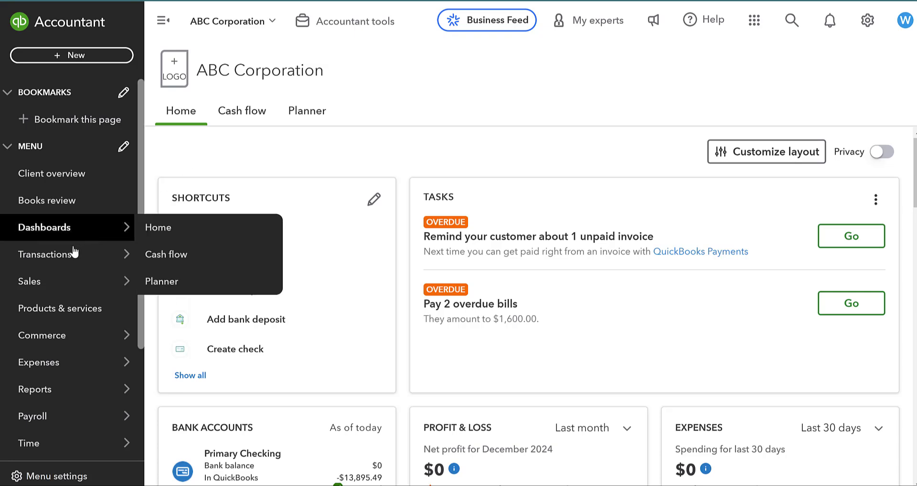
Open the chart of accounts and look through the account list for a cash account.
mouse_move(66, 258)
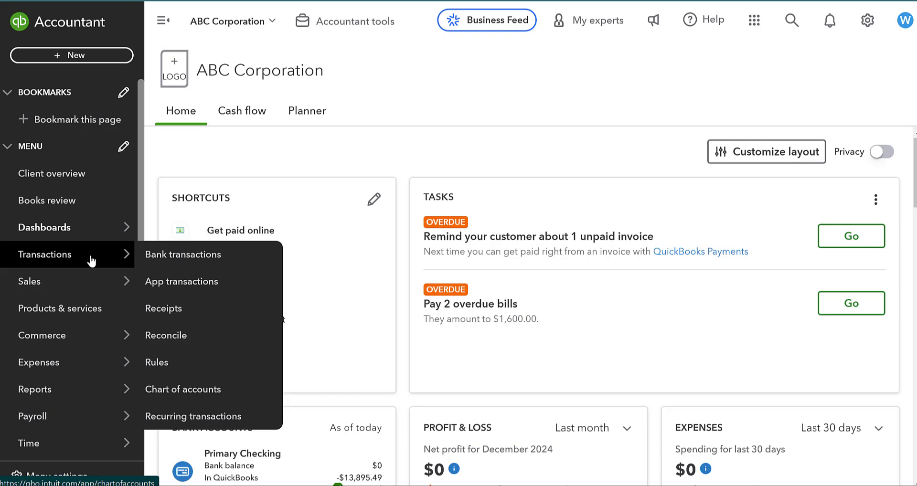
click(193, 389)
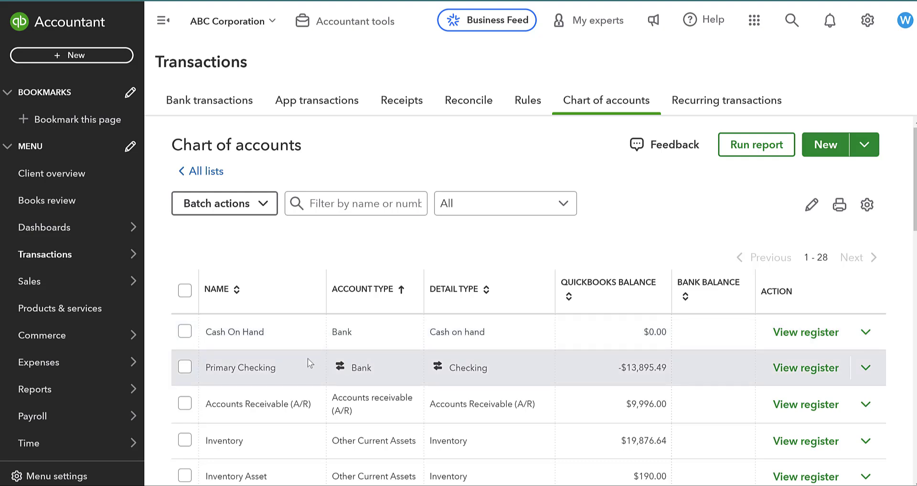
scroll(307, 363, down, 3)
scroll(401, 333, down, 4)
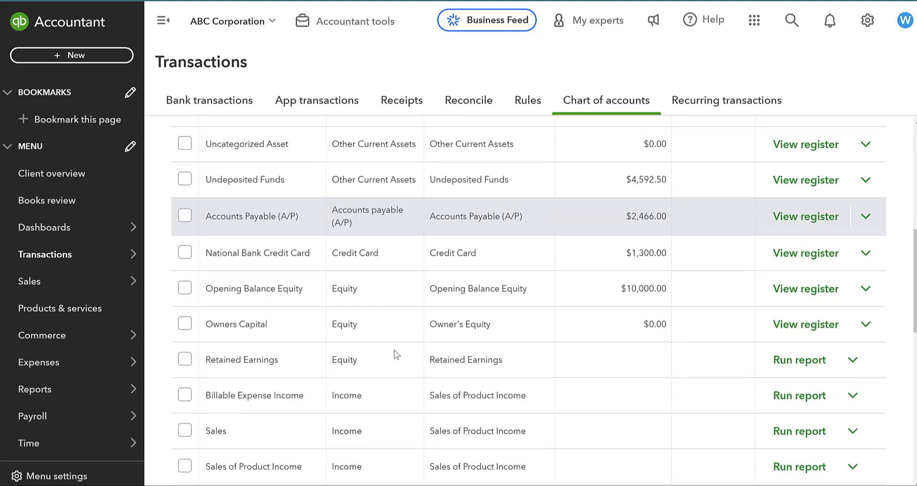
scroll(395, 354, down, 6)
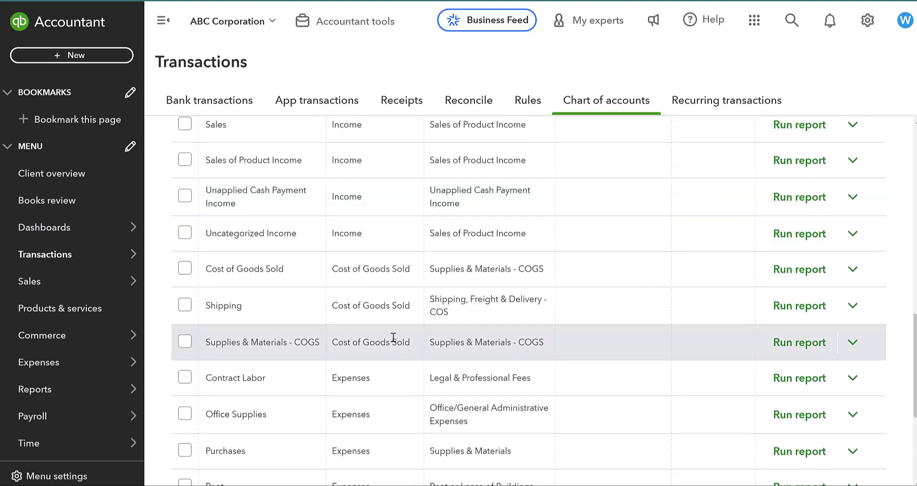
scroll(394, 337, up, 15)
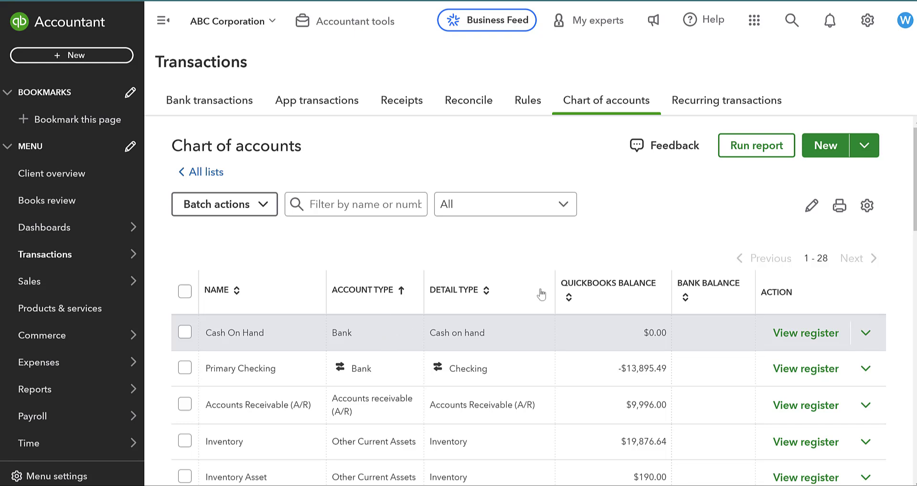
Draft a new account named Petty Cash with account type Bank, and close it without saving.
click(827, 148)
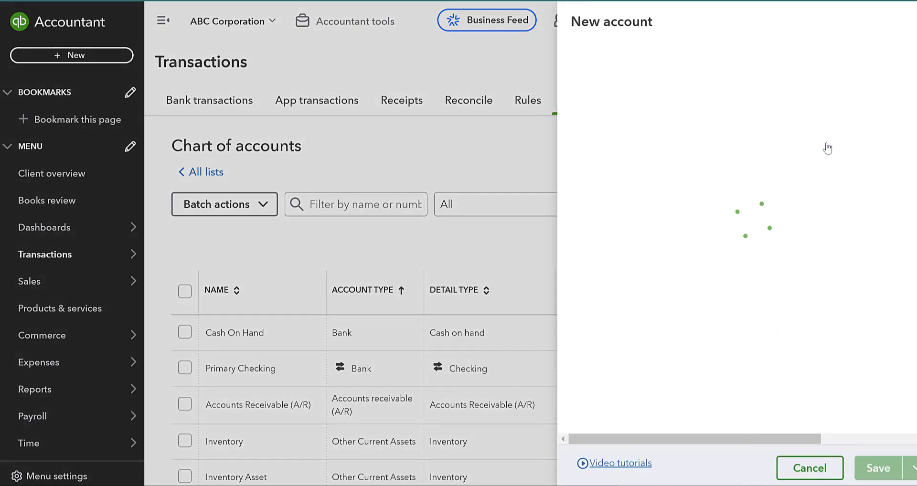
click(672, 75)
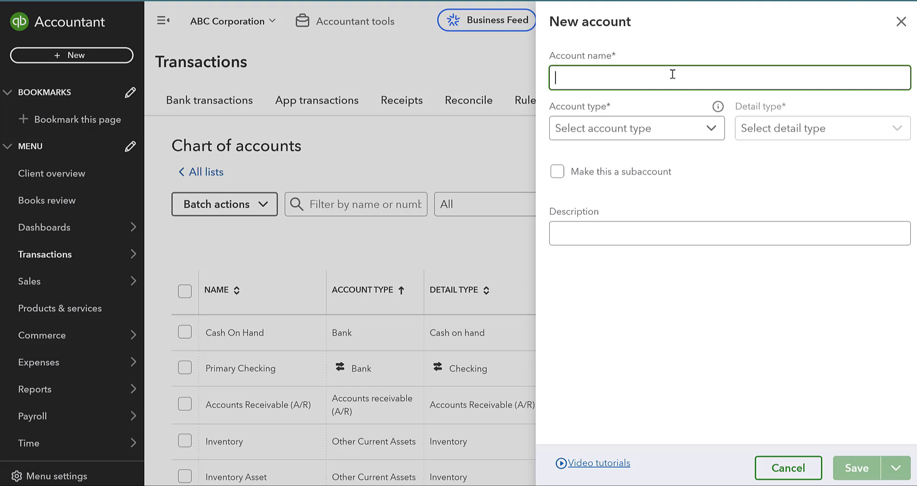
text(Petty Cash)
click(650, 137)
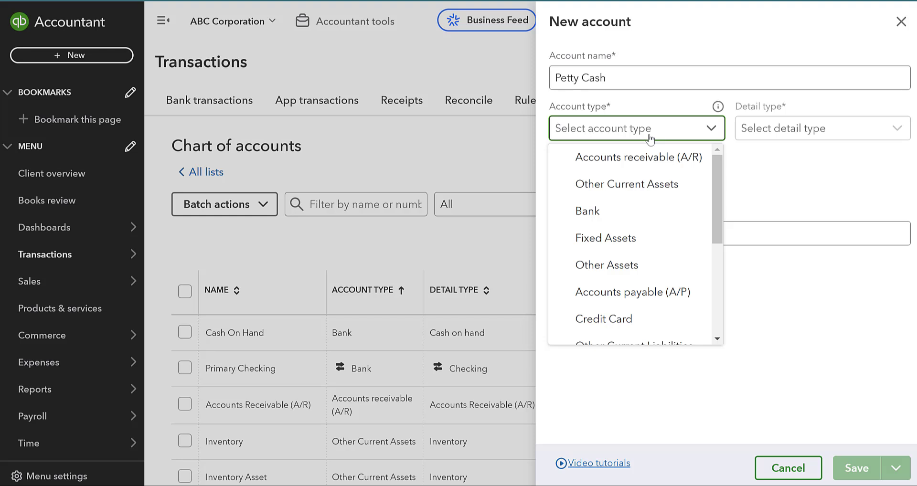
click(590, 211)
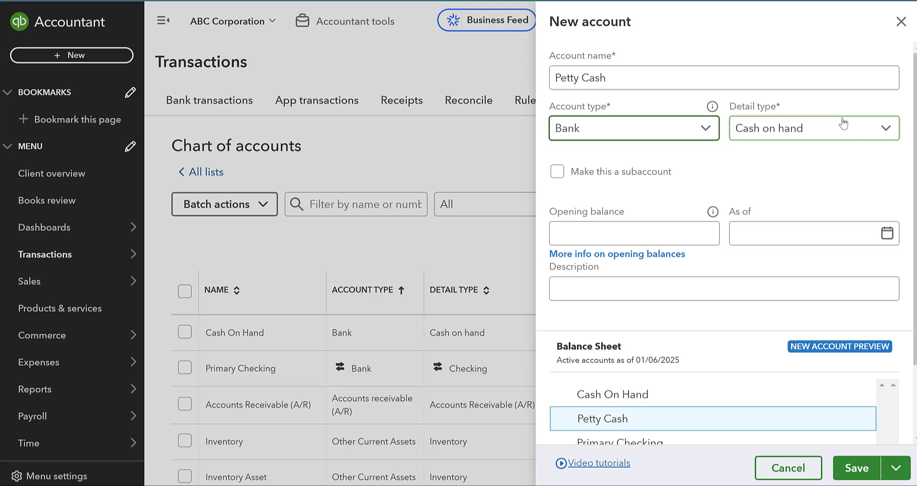
click(689, 232)
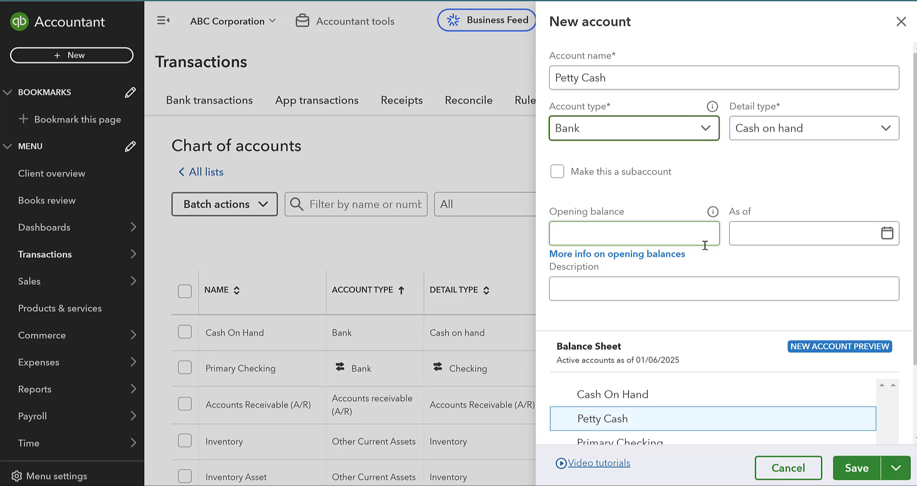
click(900, 22)
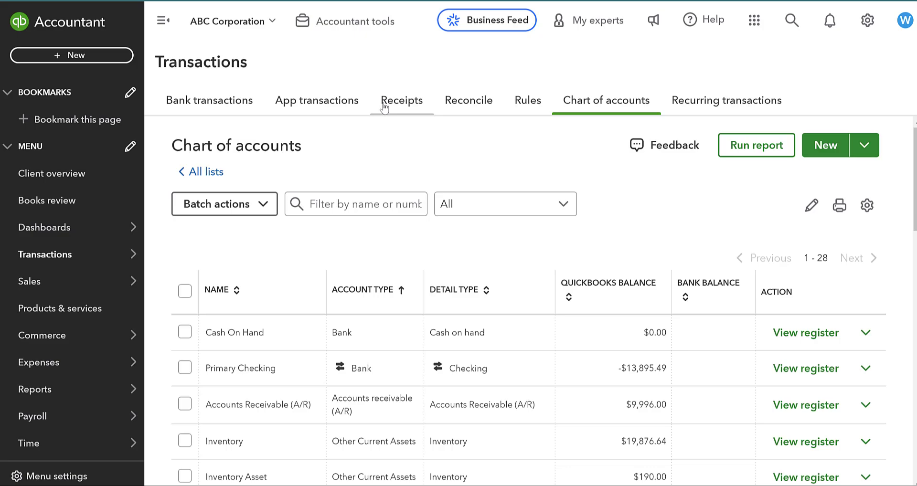
Record a $150.00 transfer from Primary Checking to Cash On Hand, and save and close it.
click(101, 63)
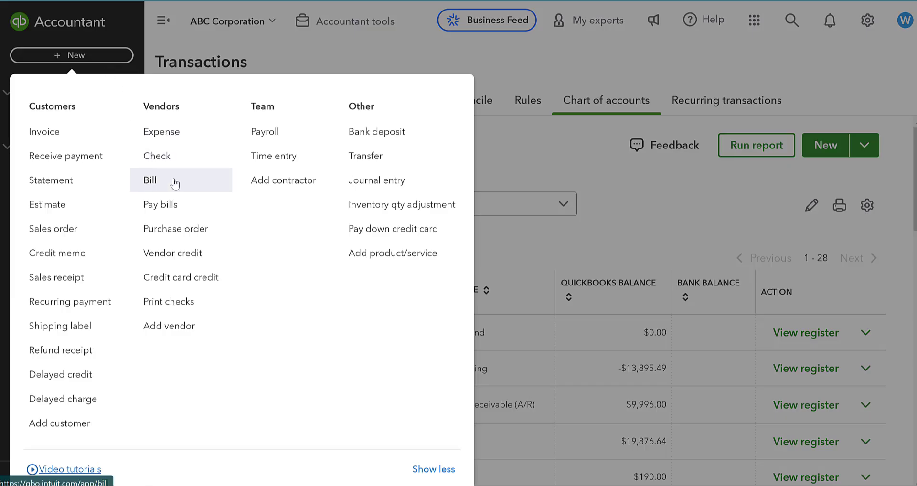
click(365, 156)
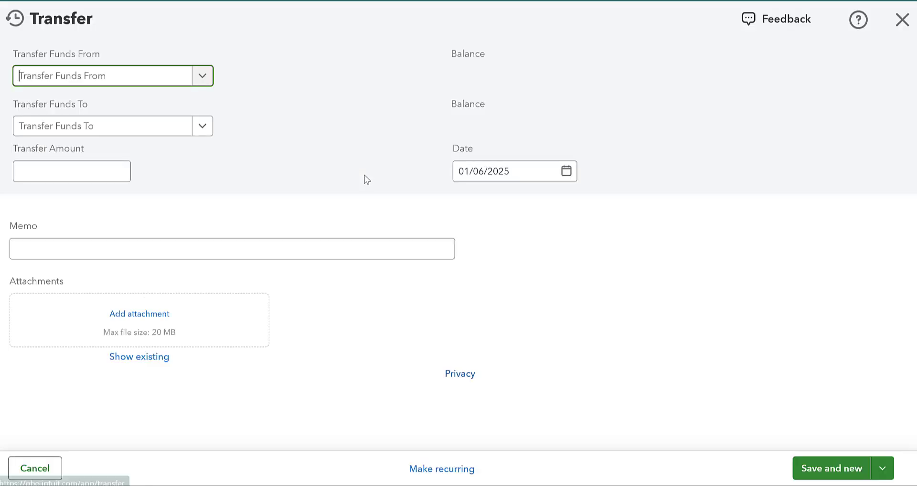
text(check)
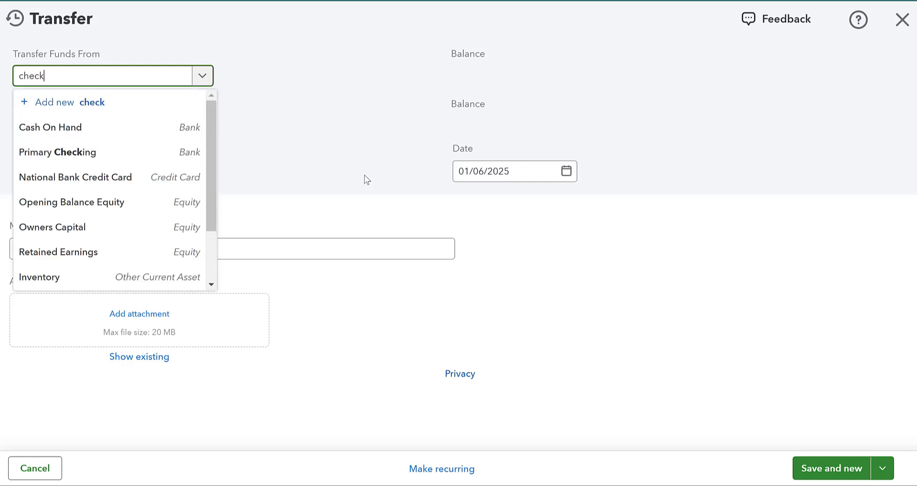
click(148, 124)
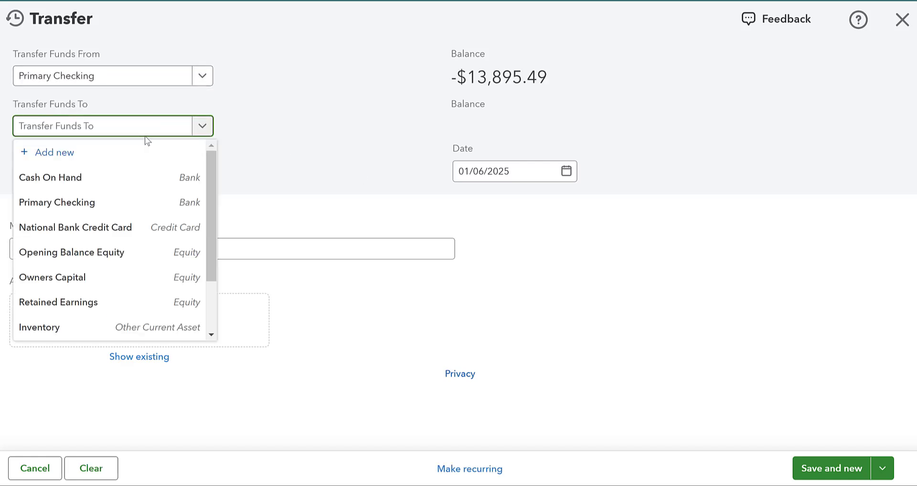
click(100, 178)
click(91, 182)
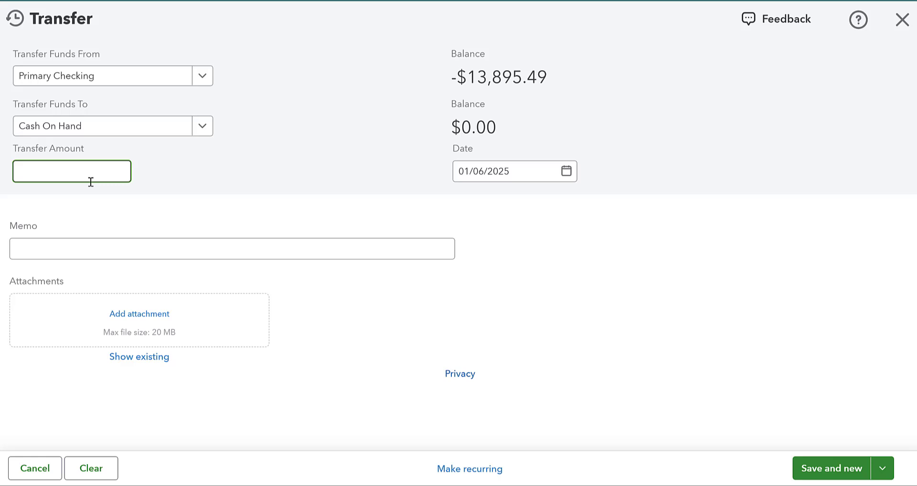
text(150)
click(171, 168)
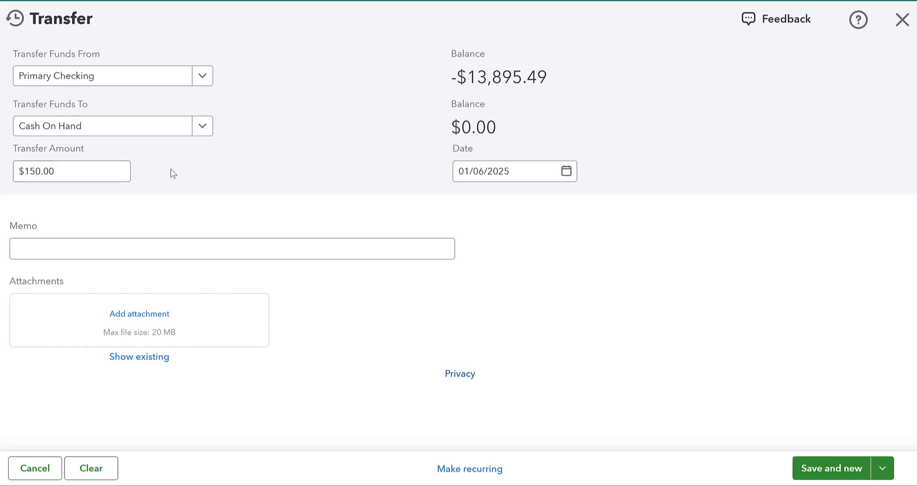
click(882, 468)
click(831, 444)
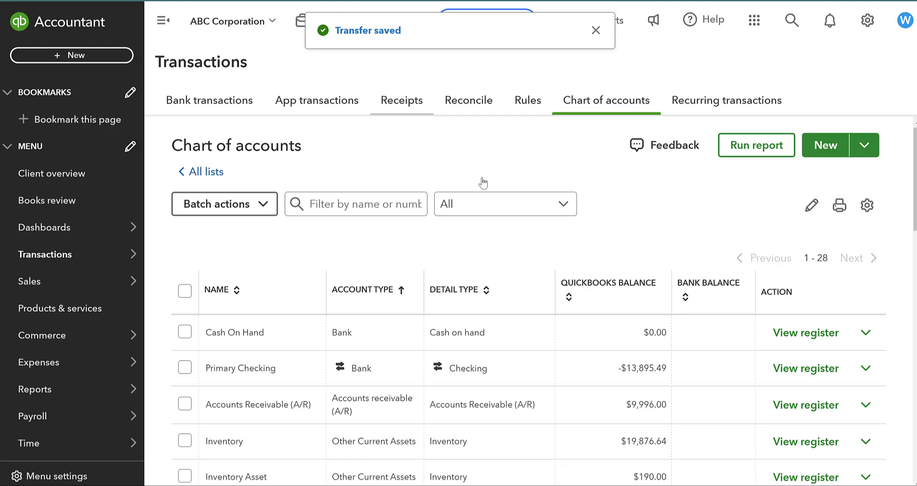
Start another transfer with Owners Capital as the account the funds come from.
click(118, 55)
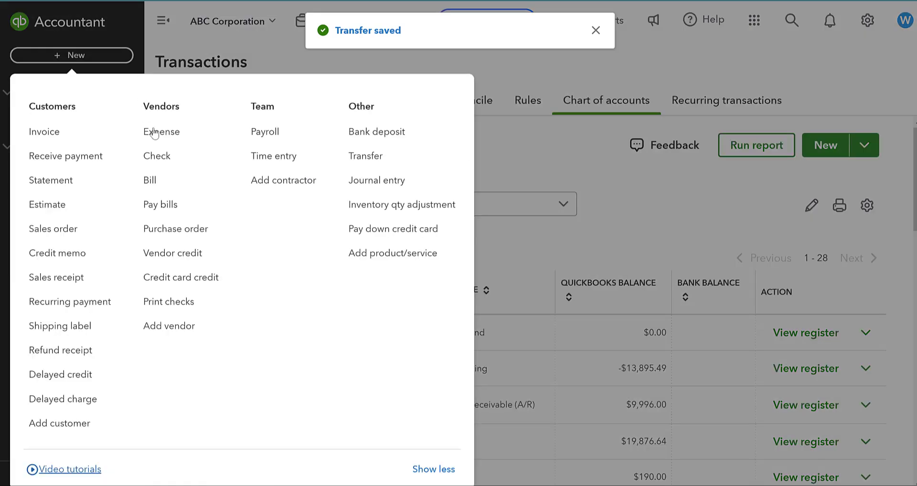
click(357, 156)
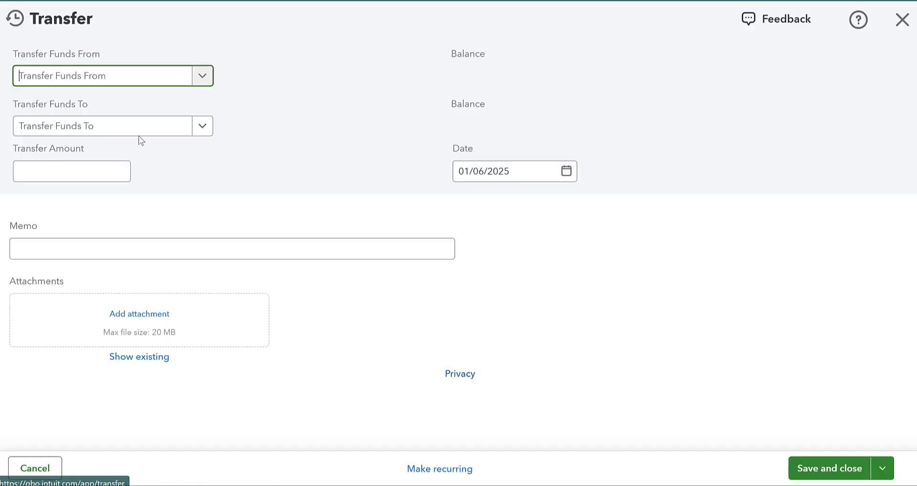
click(93, 75)
text(equity)
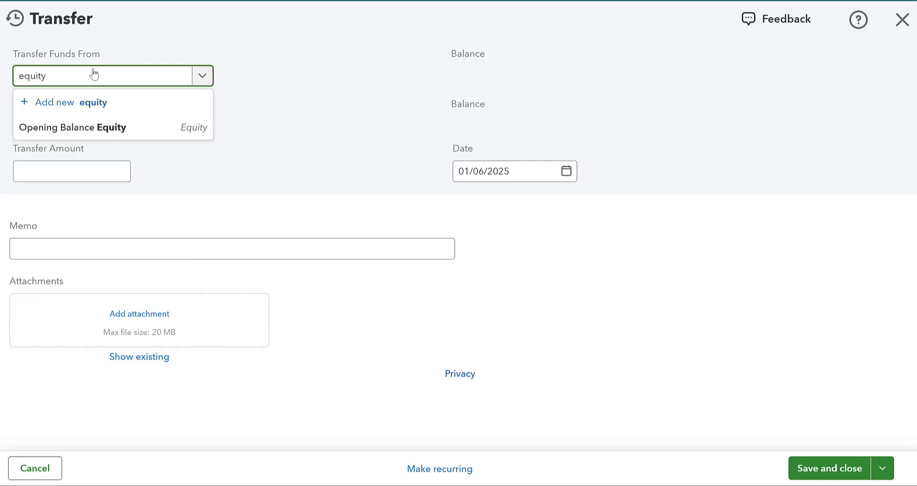
key(BackSpace)
key(BackSpace)
key(BackSpace)
key(BackSpace)
key(BackSpace)
key(BackSpace)
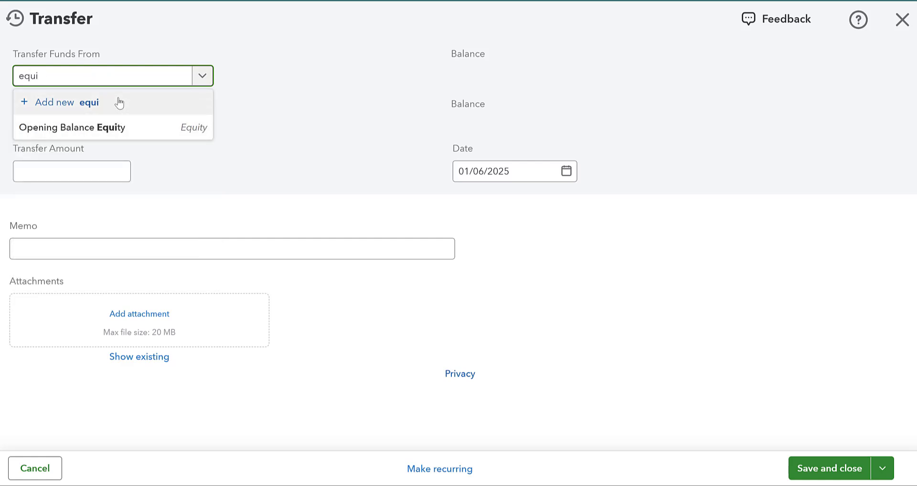
text(Owner)
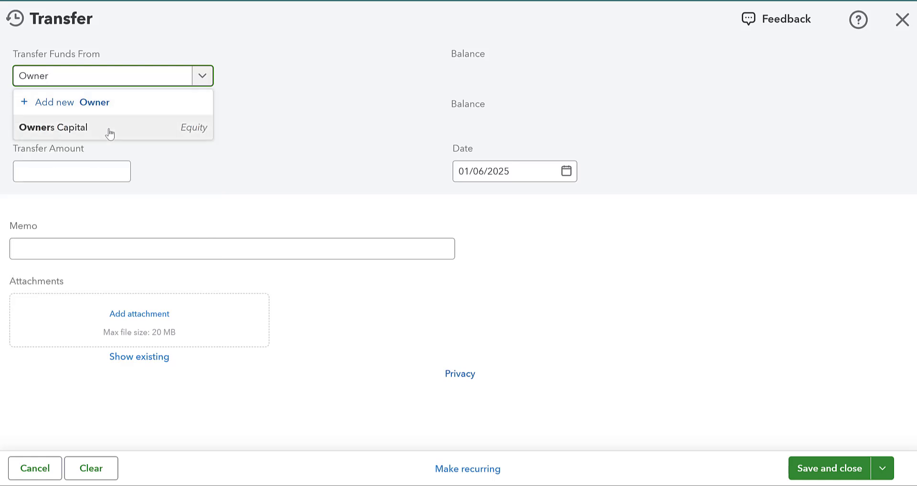
click(108, 132)
Choose Cash On Hand as the transfer's destination account, and leave the transfer without saving.
click(103, 138)
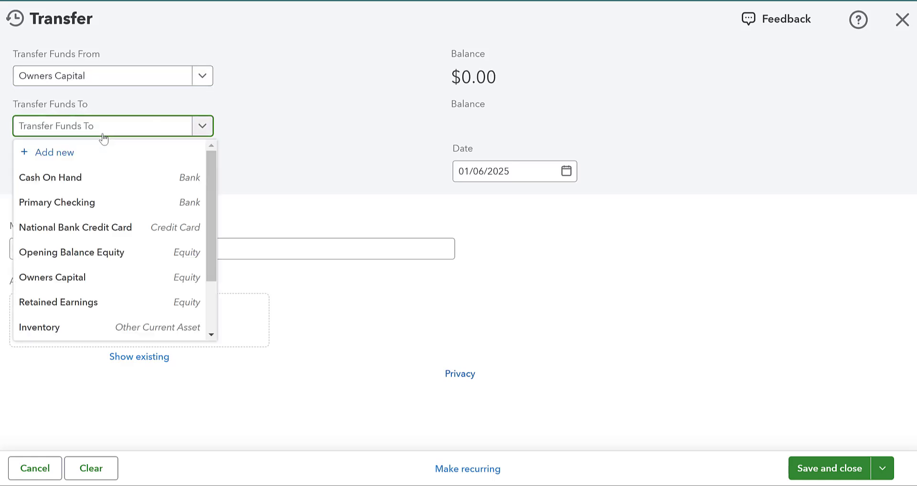
text(cash)
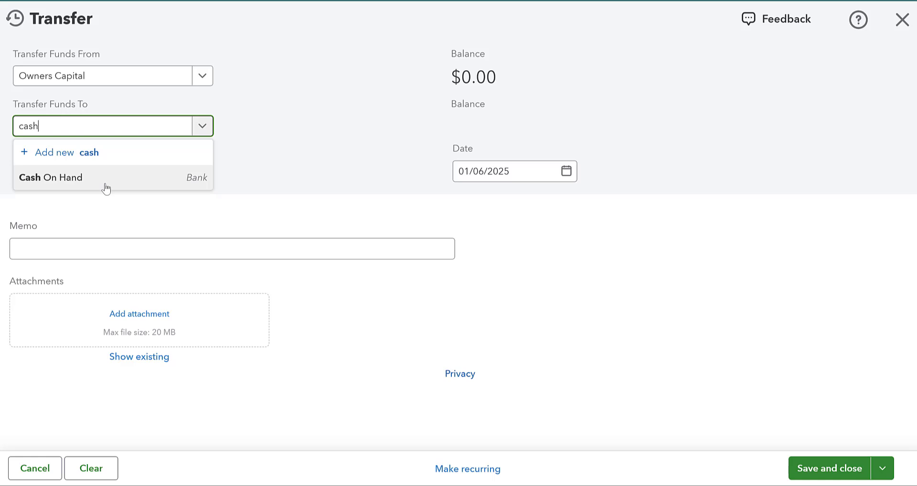
click(105, 186)
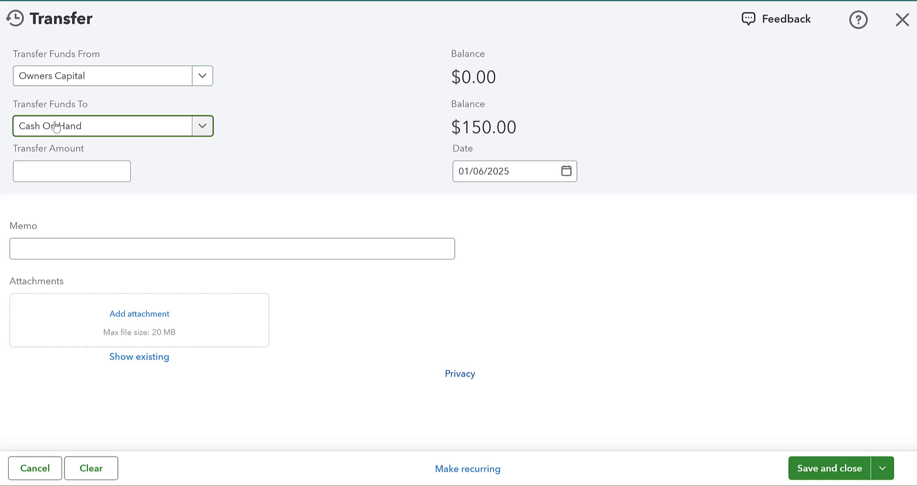
click(900, 18)
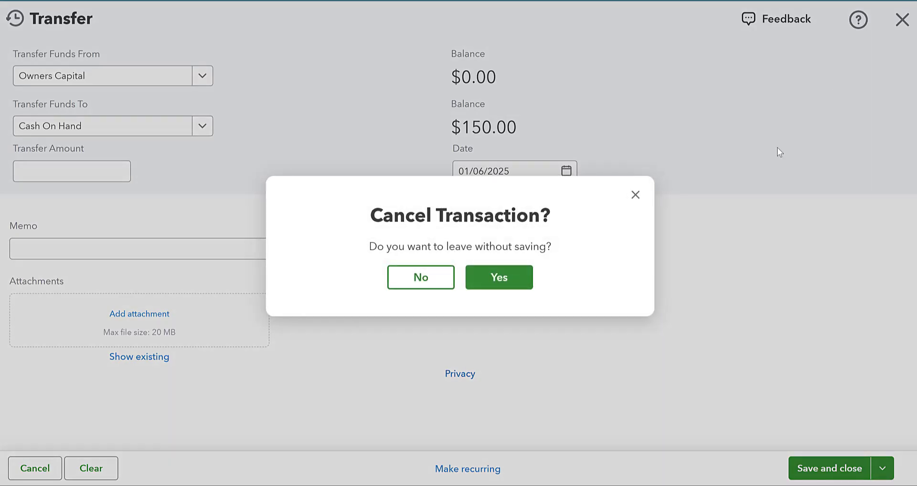
click(497, 277)
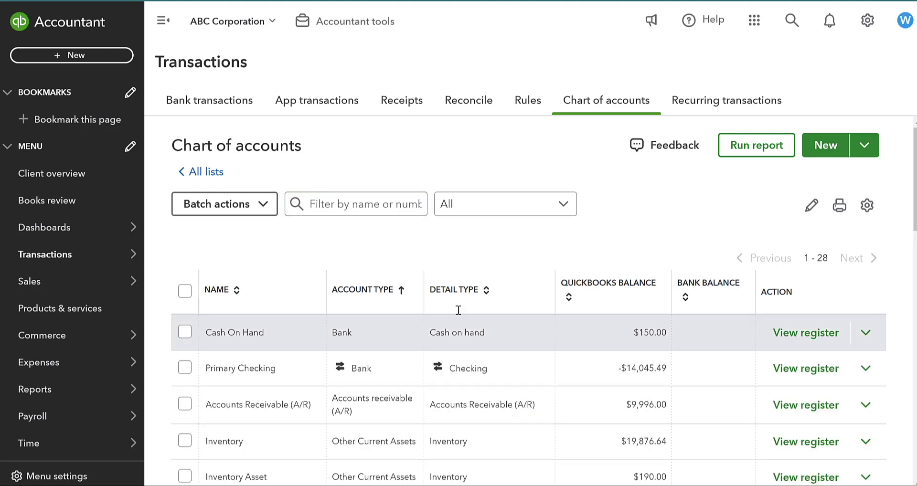
Start an expense with Bluebird Technologies as payee and Cash On Hand as the payment account.
click(107, 56)
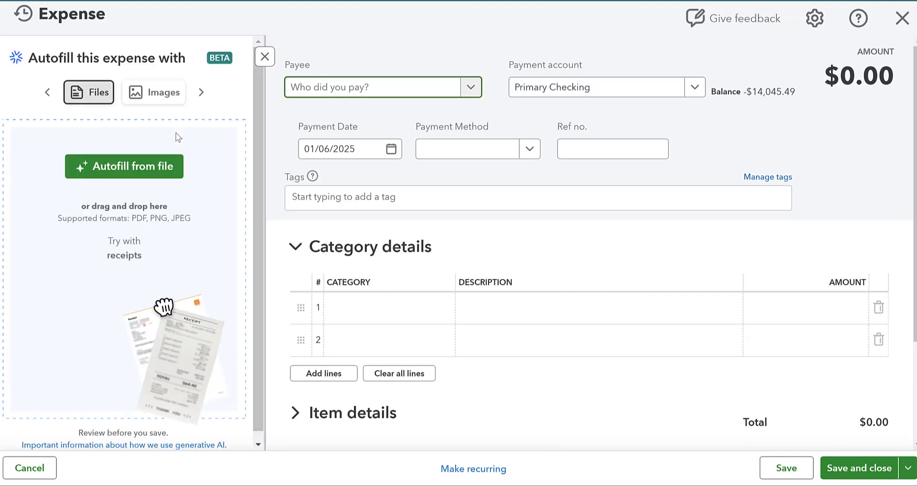
click(476, 88)
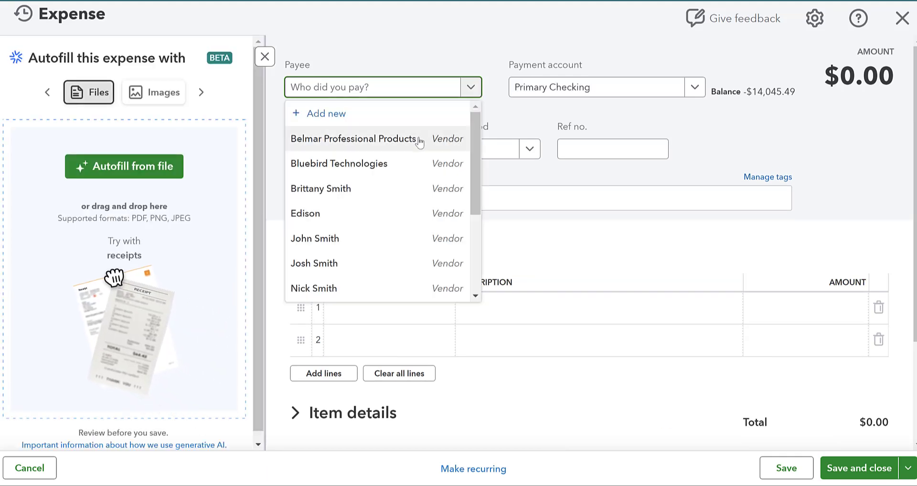
click(391, 165)
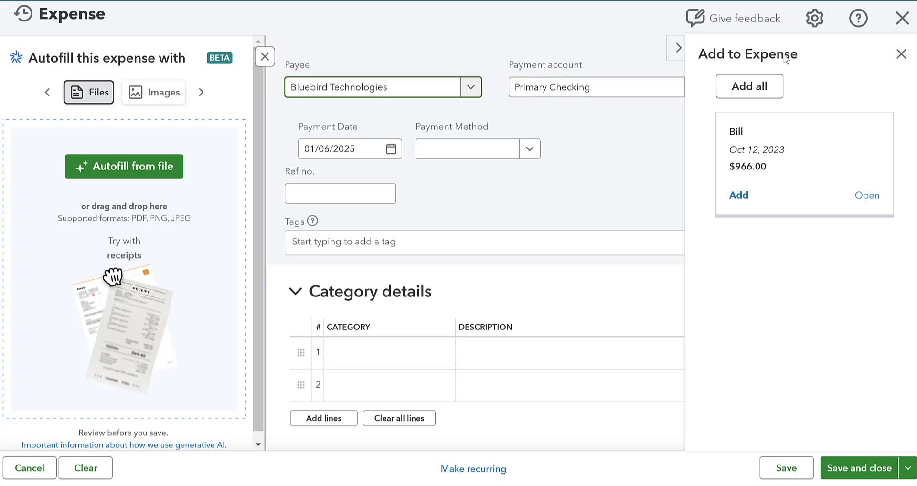
click(676, 48)
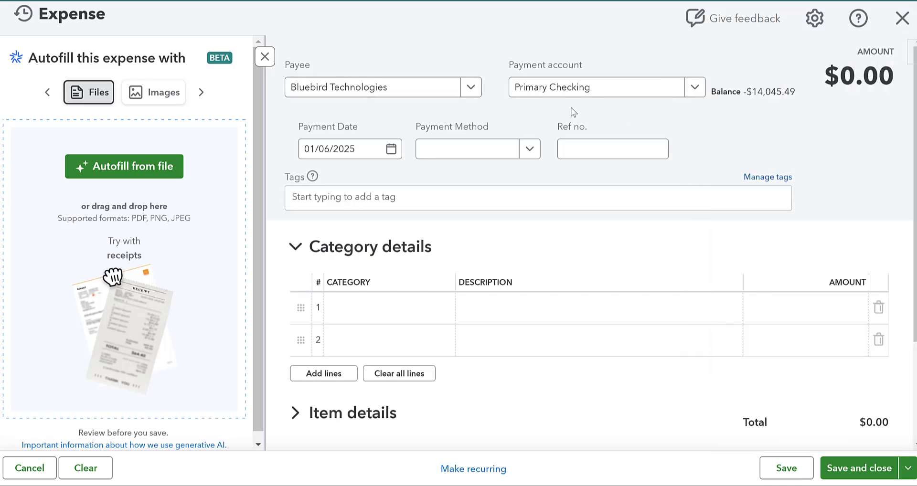
click(640, 87)
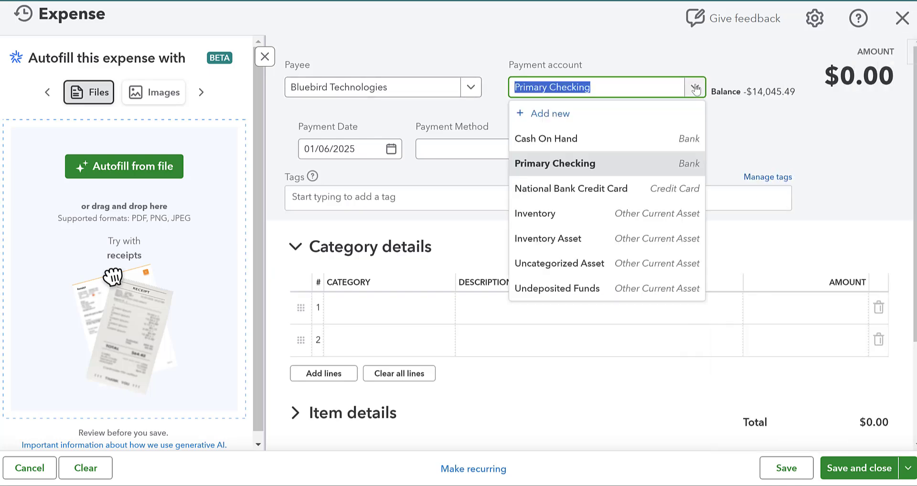
click(573, 141)
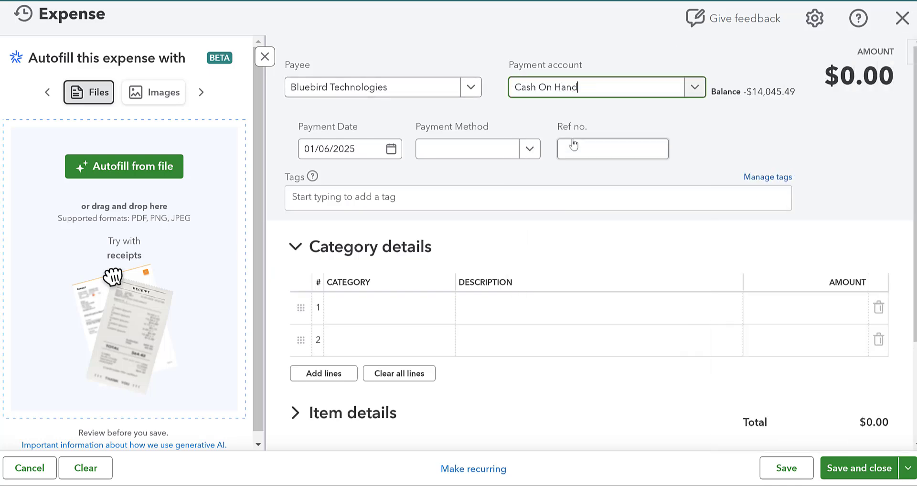
Add an Office Supplies category line of $75 to the expense, and save and close it.
click(364, 306)
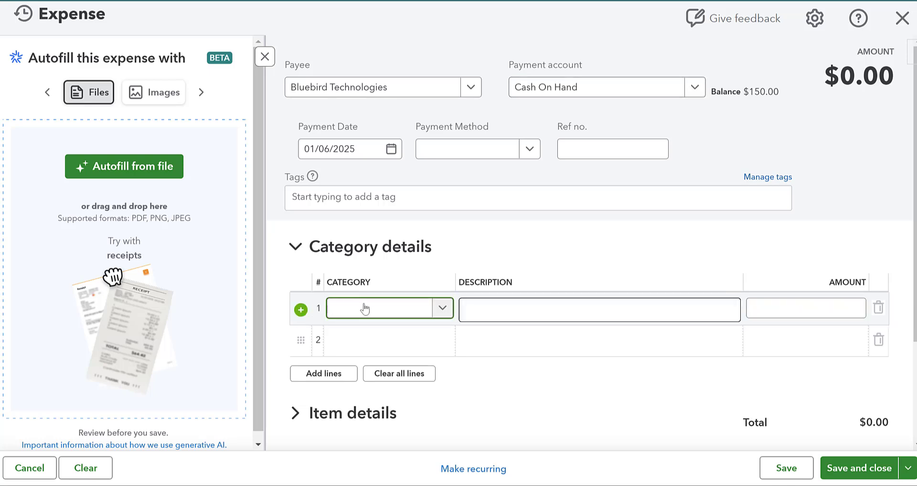
text(offi)
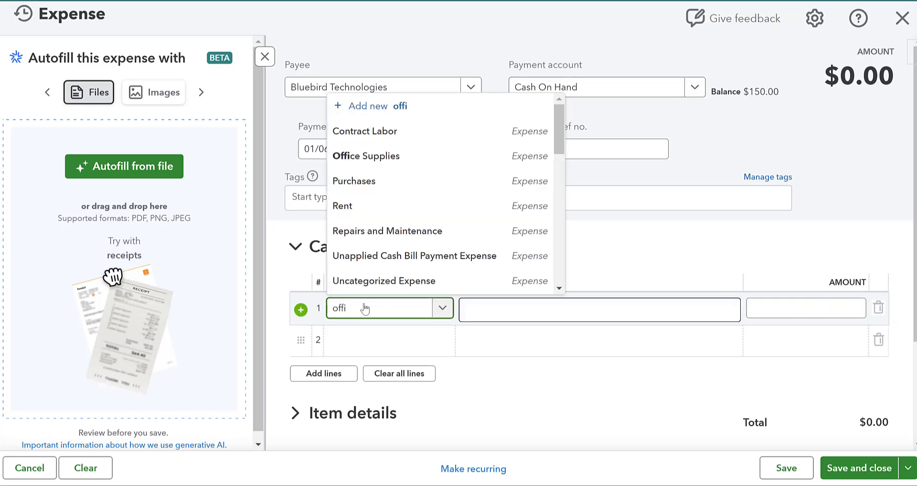
key(Tab)
click(775, 309)
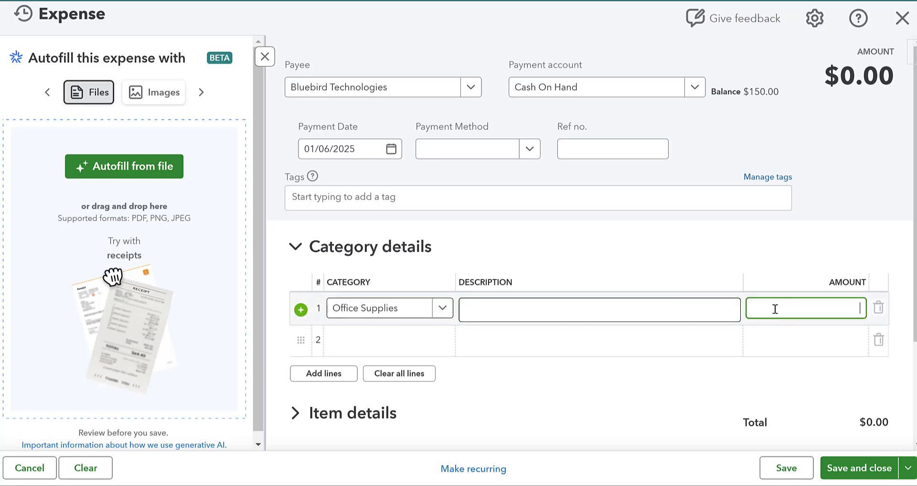
text(75)
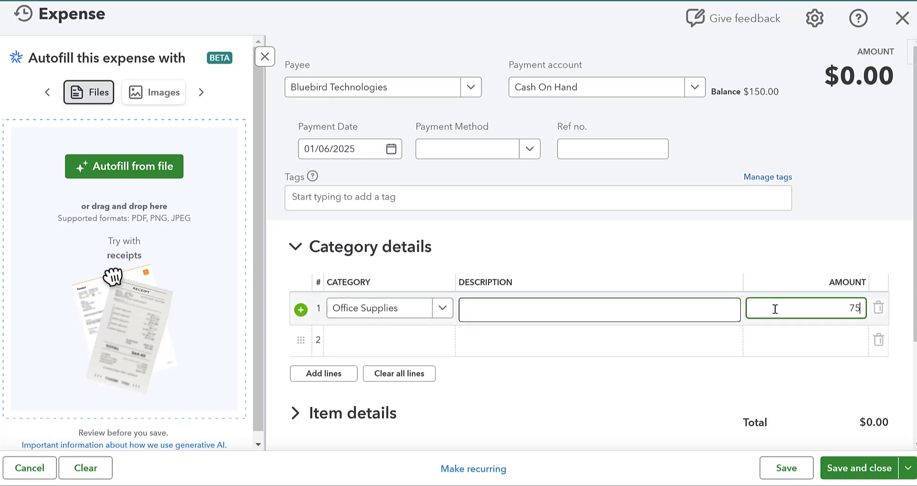
click(816, 253)
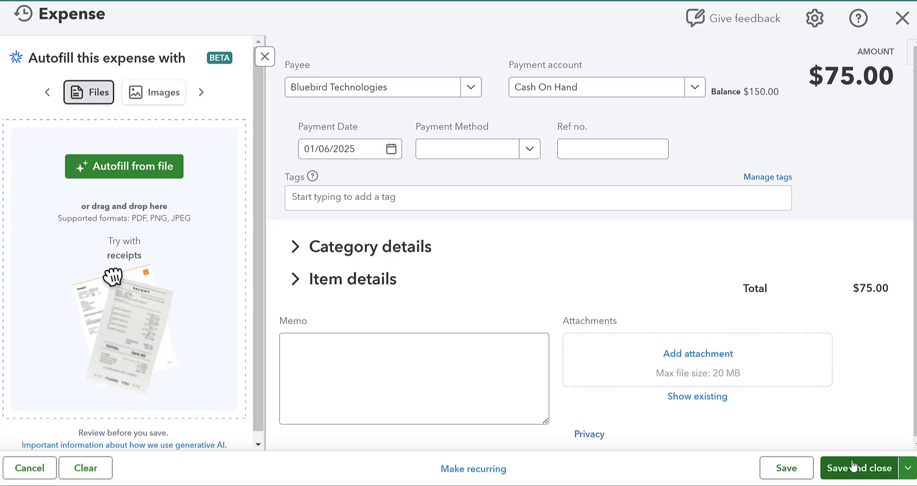
click(296, 249)
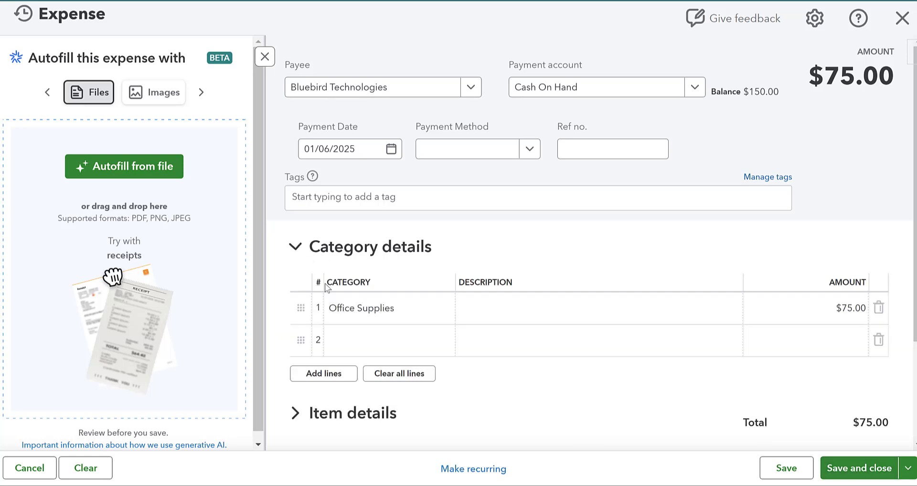
click(874, 469)
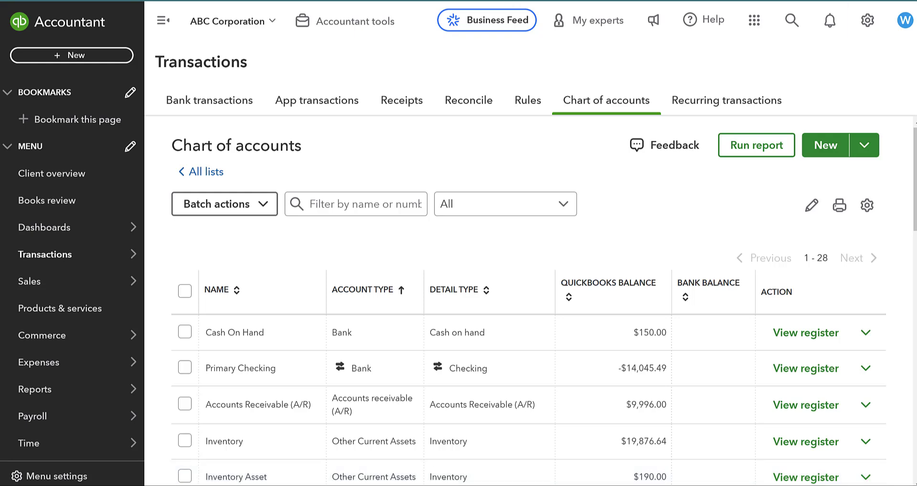
Search the web for "petty cash booklet" in a new browser tab and view the image results.
key(ctrl+t)
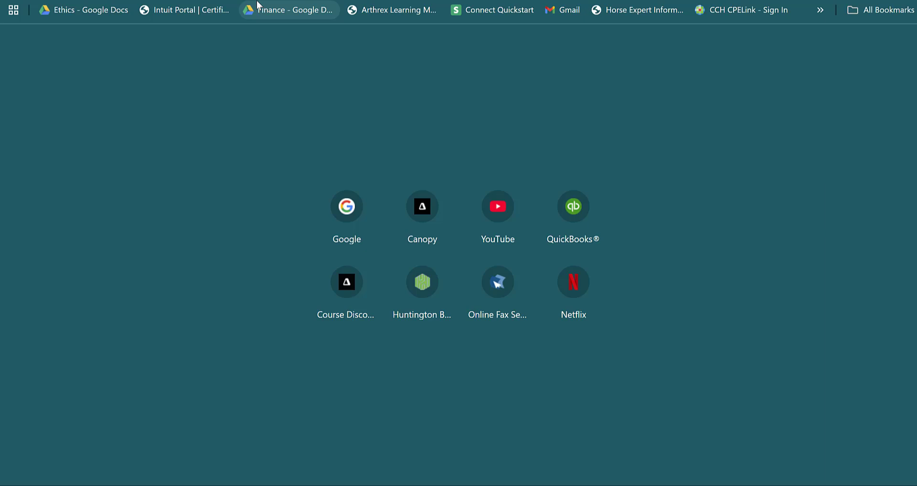
text(petty cash)
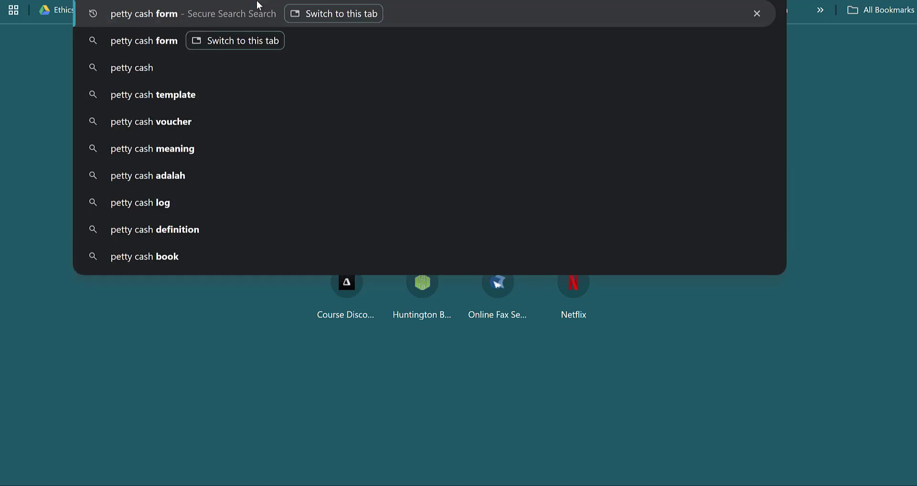
text( booklet)
key(Return)
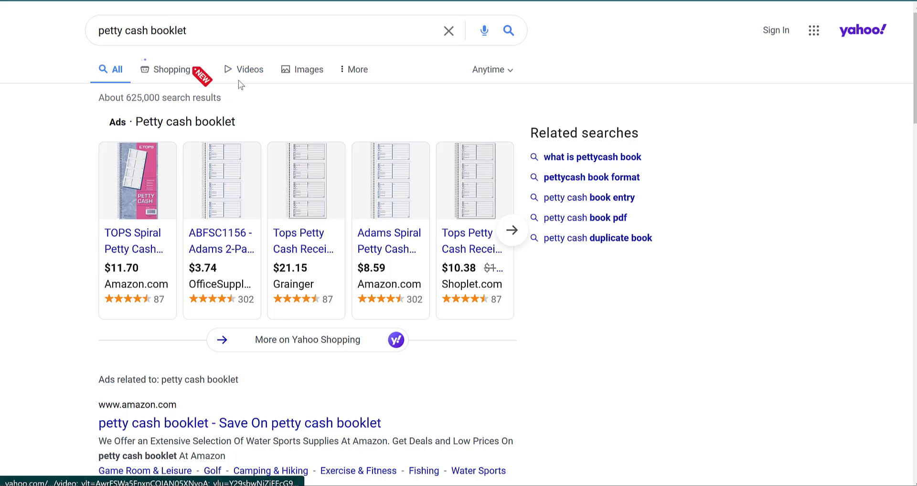
click(300, 70)
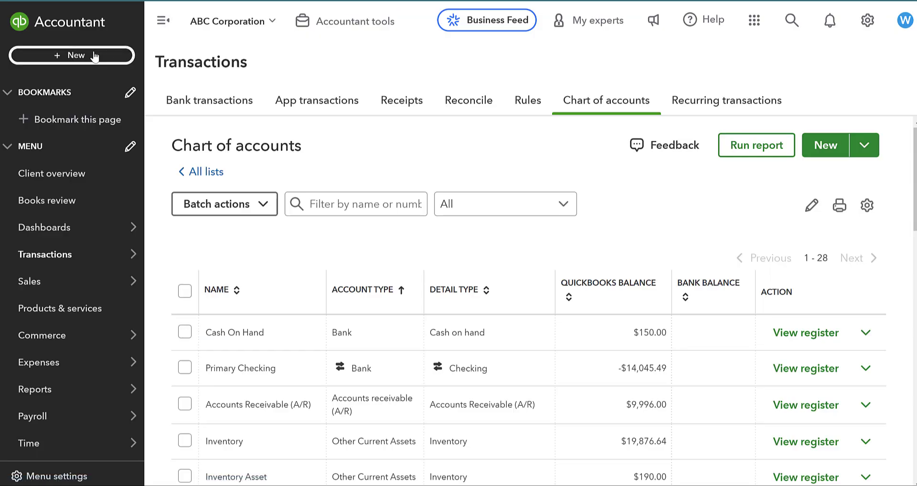
Start a sales receipt in QuickBooks Online and save a new customer for it under the customer's name.
click(93, 55)
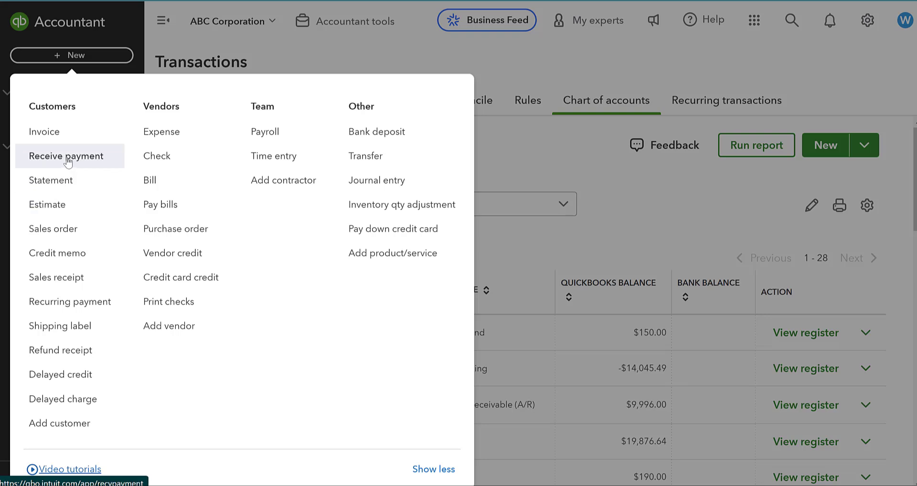
click(78, 287)
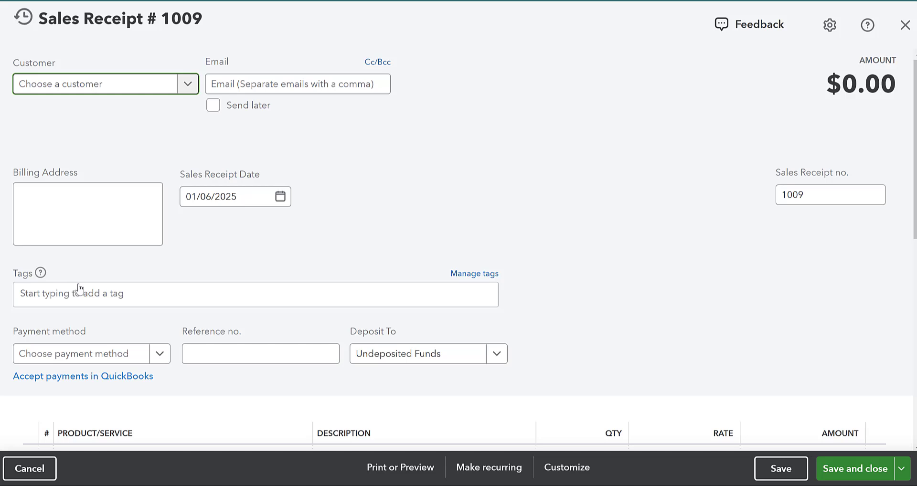
text(Alfred)
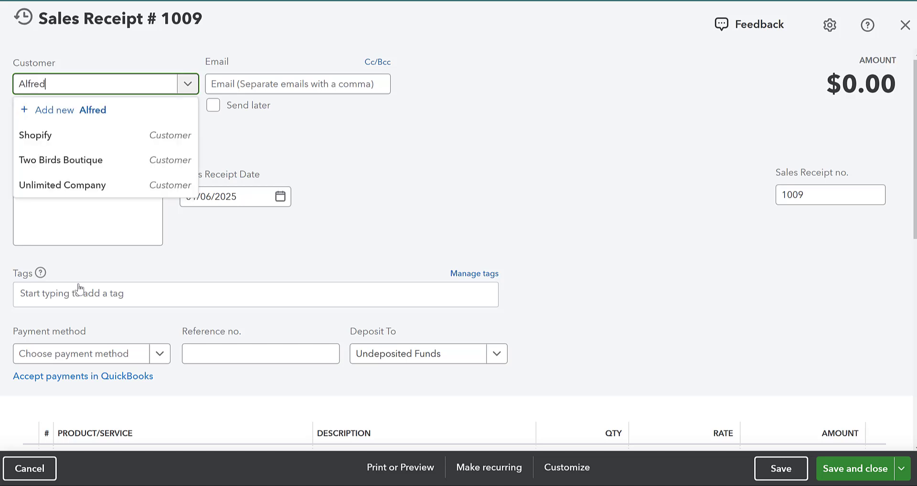
click(92, 119)
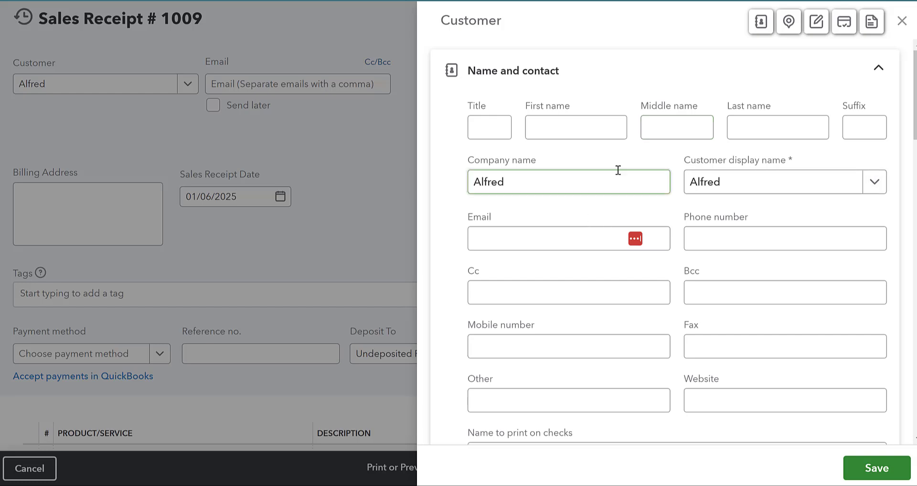
click(876, 469)
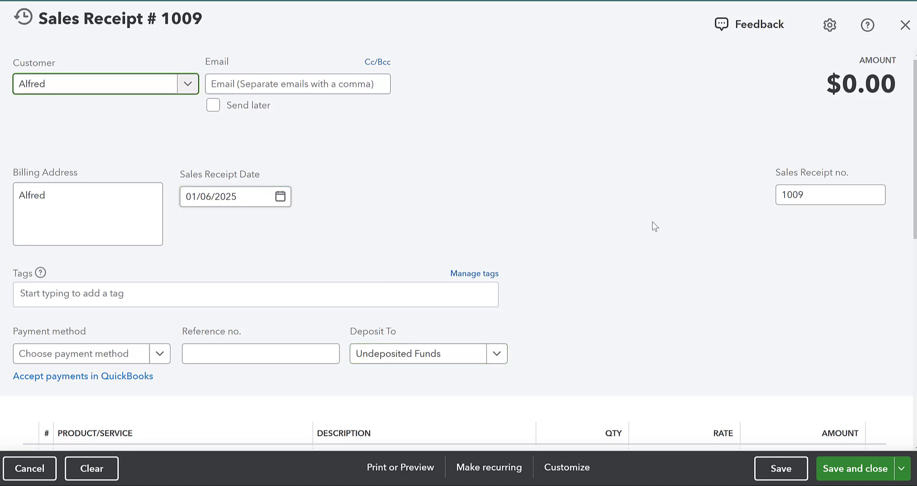
Replace the sales receipt number with "PINNACLE - CASH".
click(830, 193)
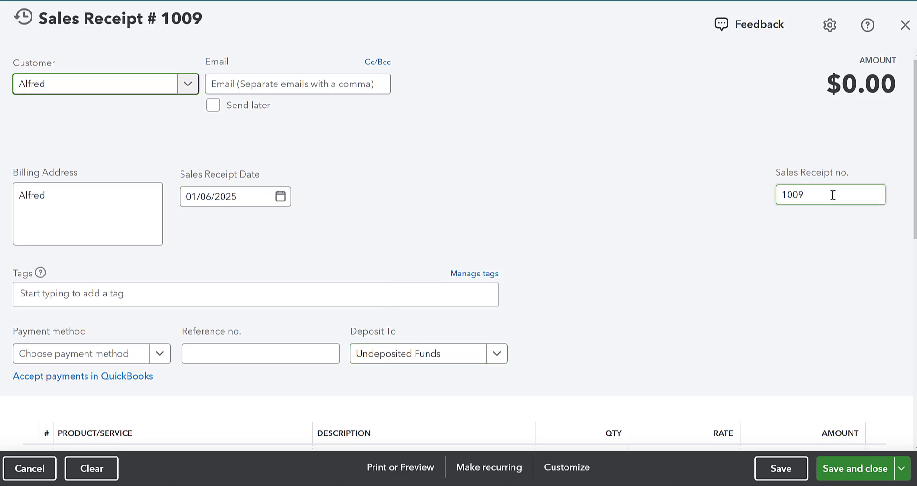
click(833, 195)
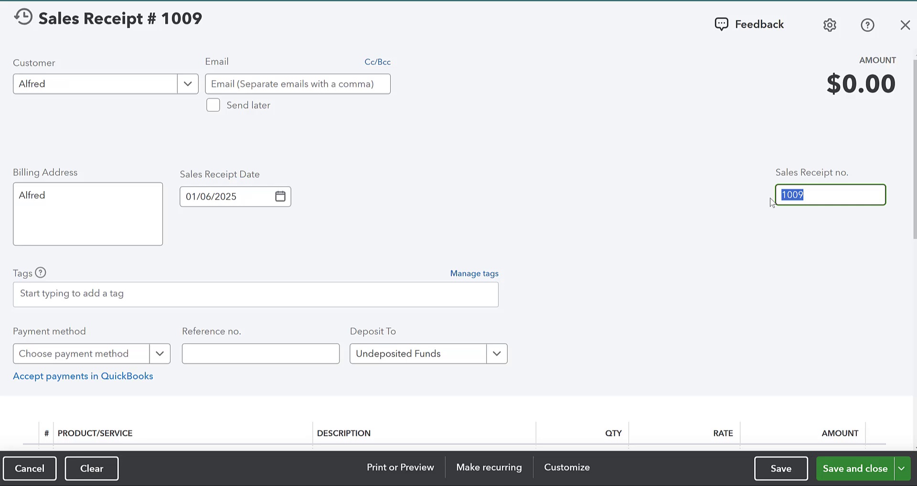
text(PINNACLE - CASH)
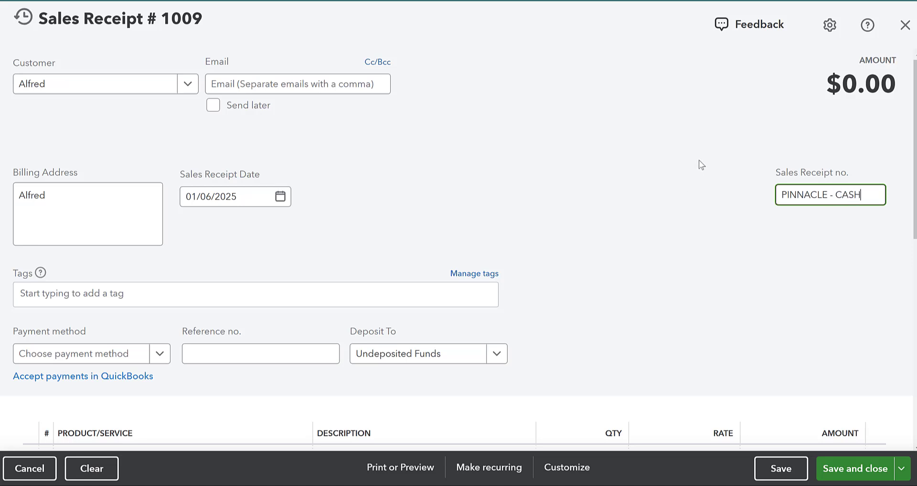
Set the sales receipt to deposit to Cash On Hand, with Cash as the payment method.
scroll(391, 287, down, 1)
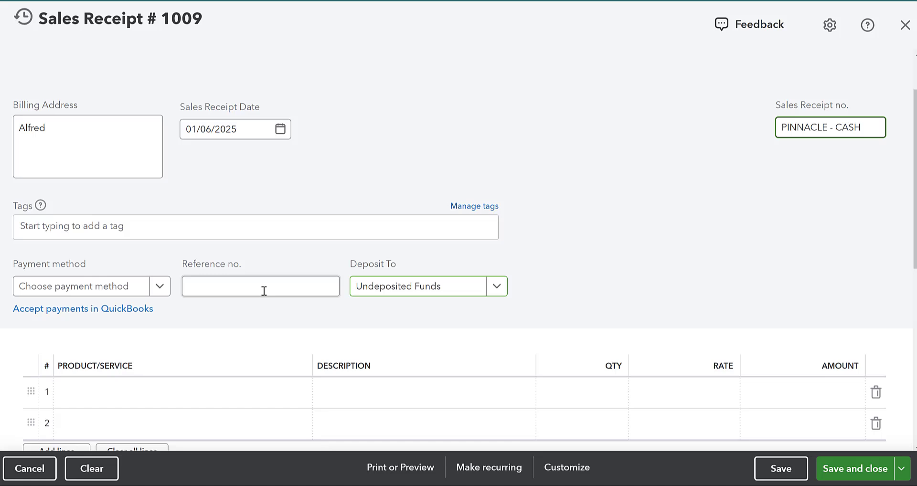
click(497, 286)
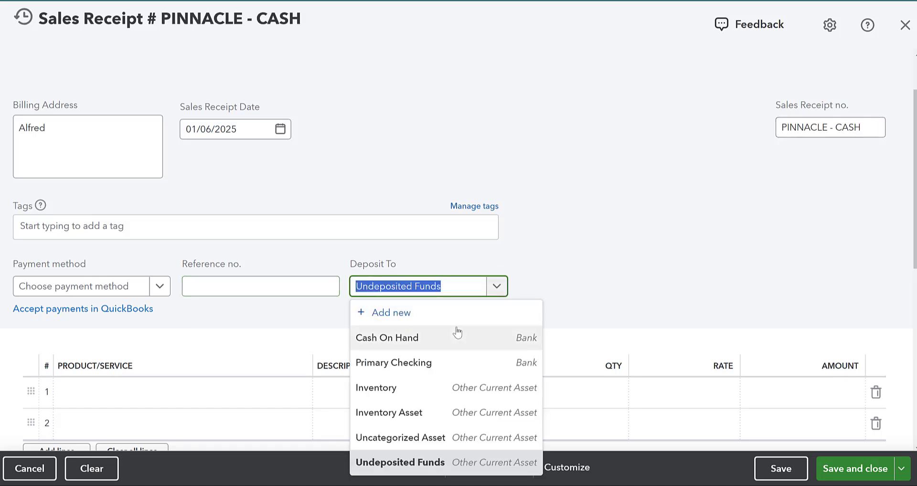
click(455, 333)
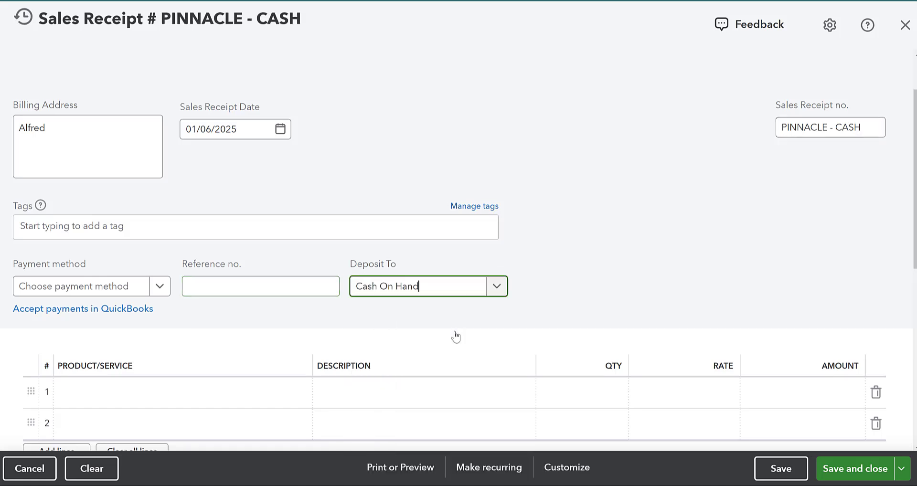
click(159, 287)
click(72, 338)
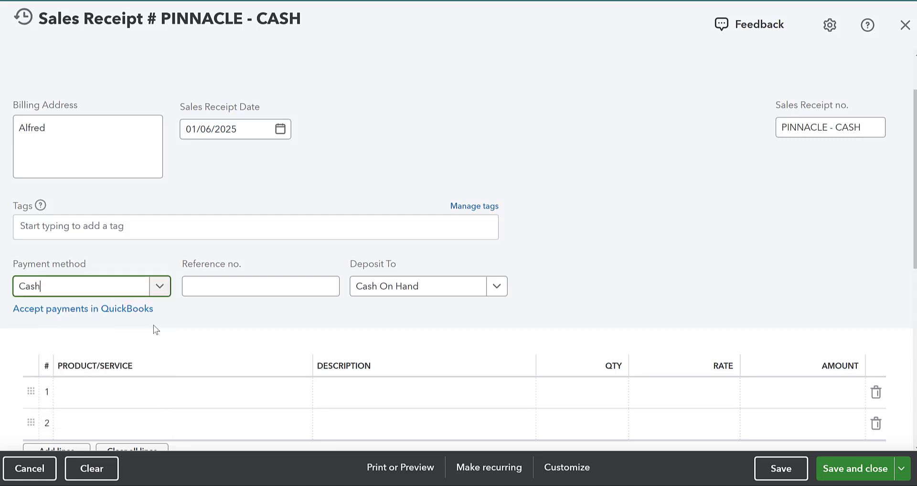
Add Chocolate Chip Cookies as the first product line of the sales receipt, with a quantity of 7.
scroll(143, 320, down, 3)
click(130, 258)
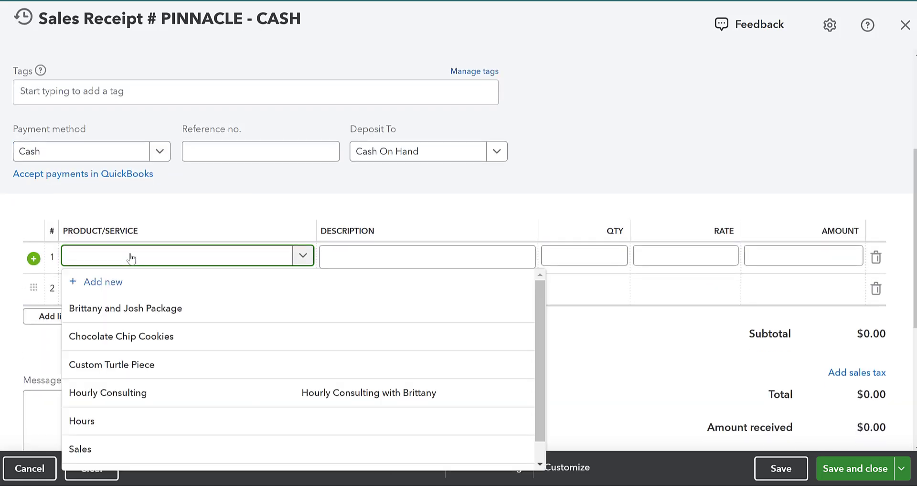
click(200, 336)
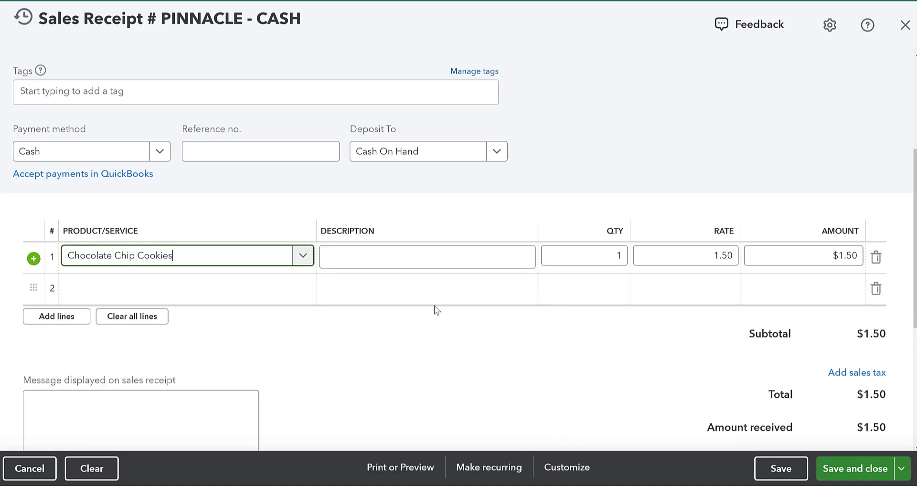
click(598, 265)
text(7)
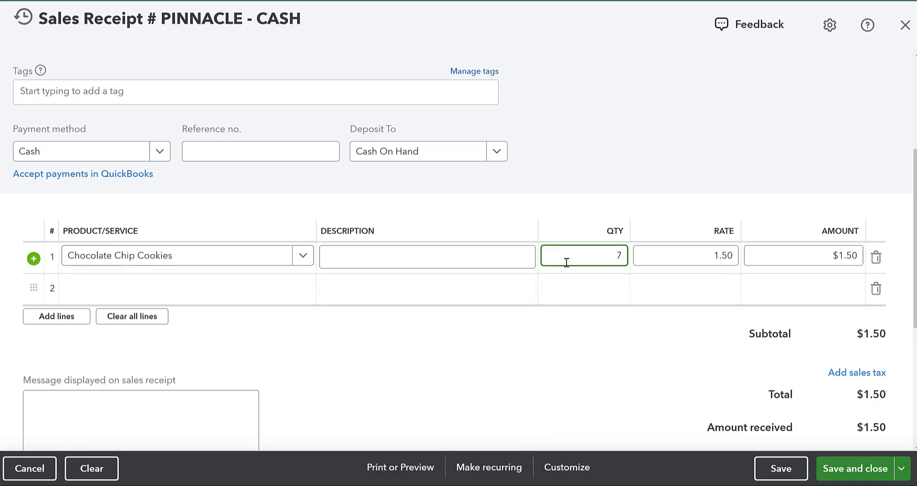
click(665, 191)
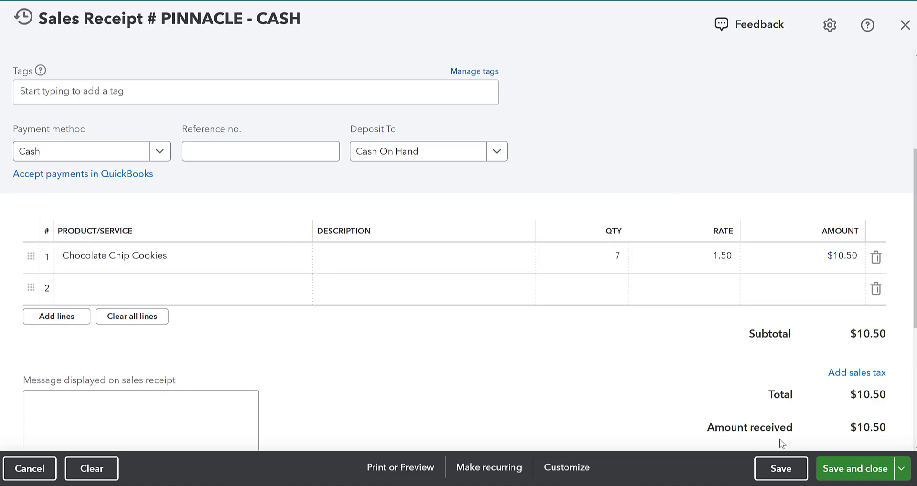
scroll(540, 265, up, 4)
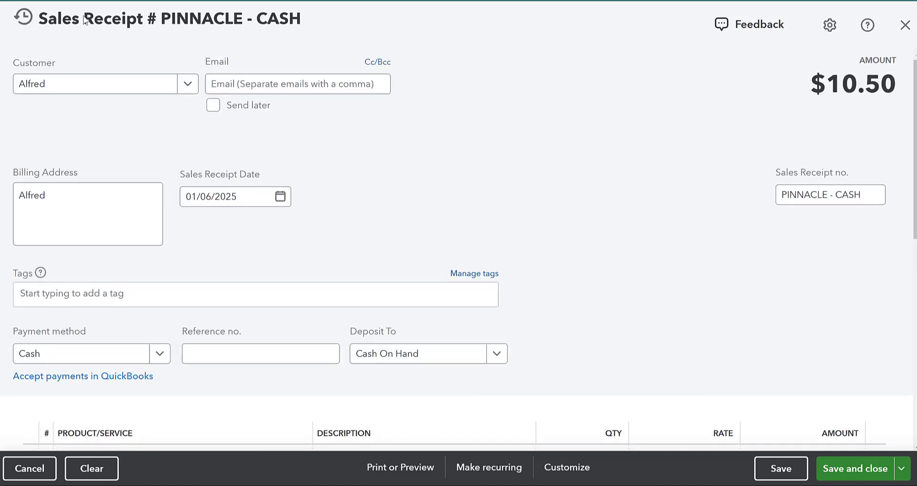
click(299, 91)
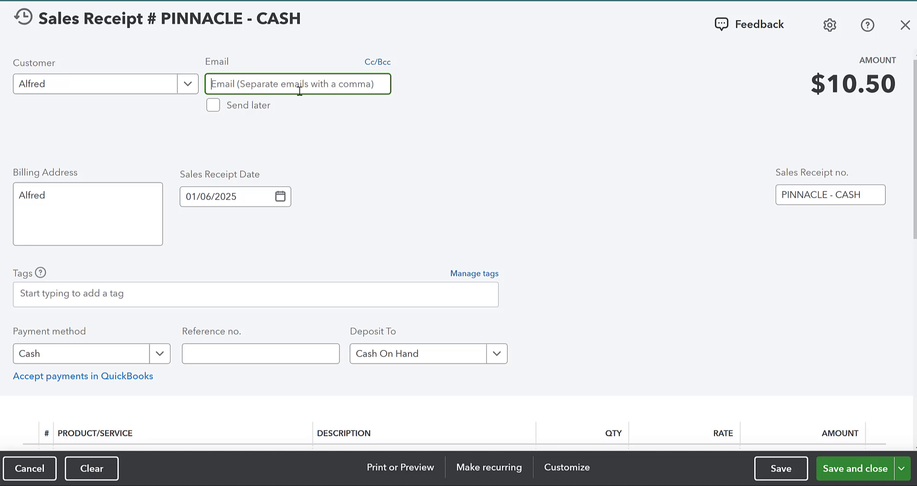
scroll(548, 200, down, 4)
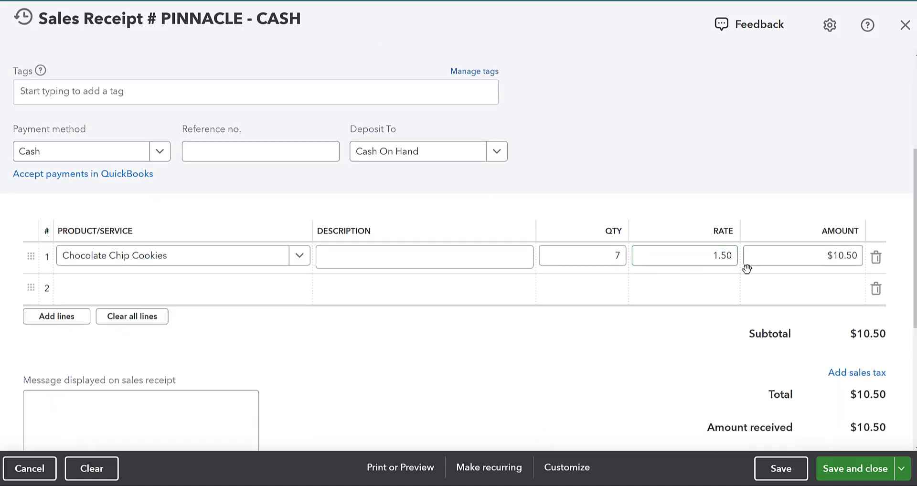
Set the quantity of the Chocolate Chip Cookies line to 5.
click(697, 289)
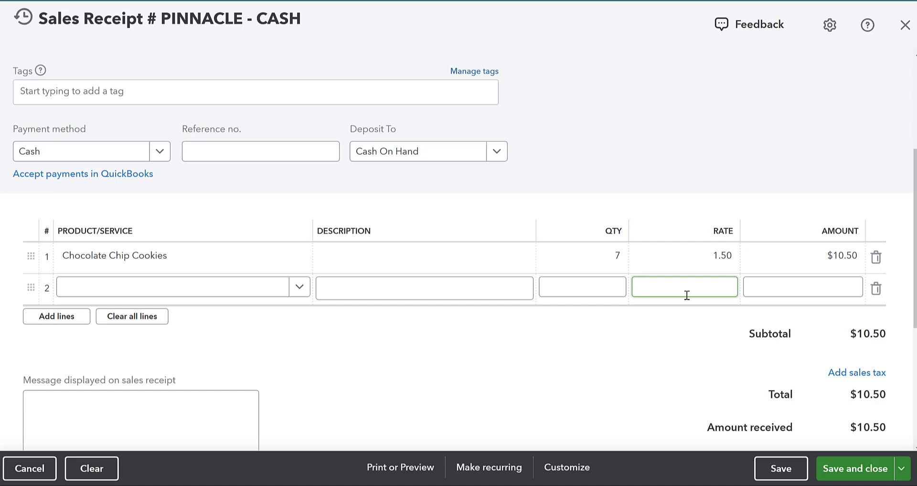
click(614, 258)
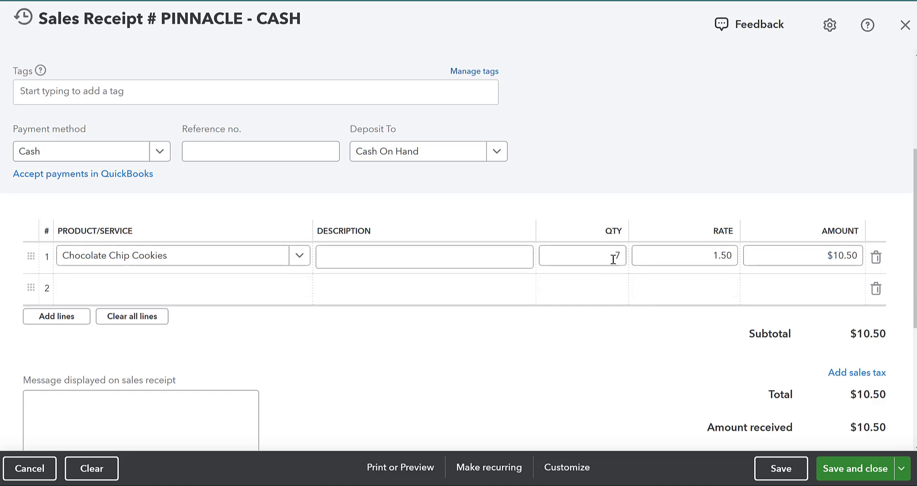
text(5)
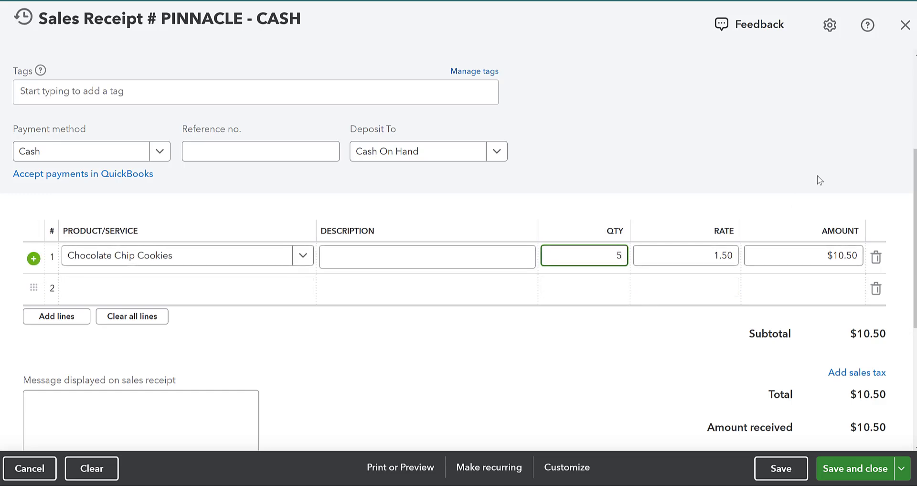
click(794, 150)
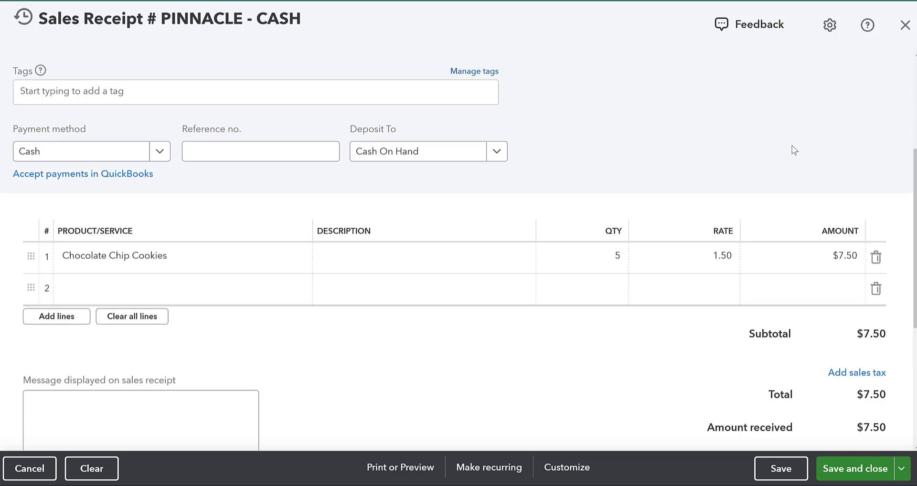
scroll(534, 139, up, 4)
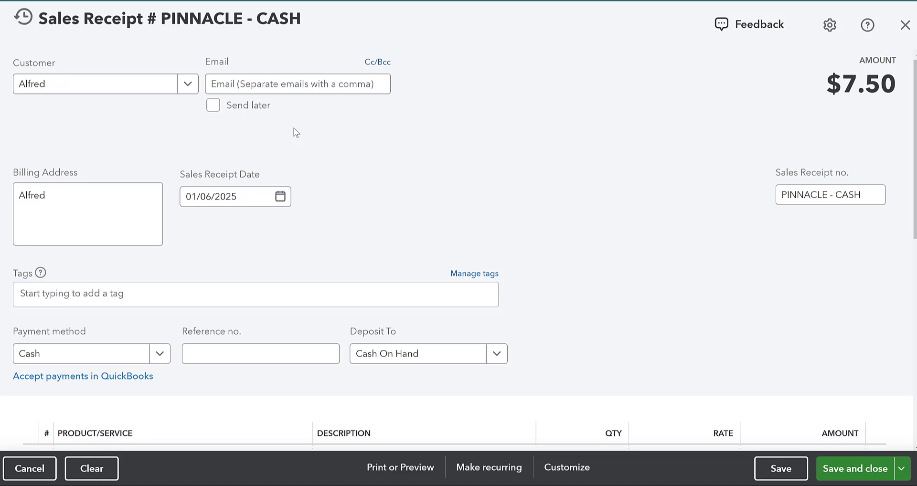
Change the quantity of the Chocolate Chip Cookies line to 7, and save and close the sales receipt.
scroll(524, 232, down, 1)
scroll(524, 231, down, 2)
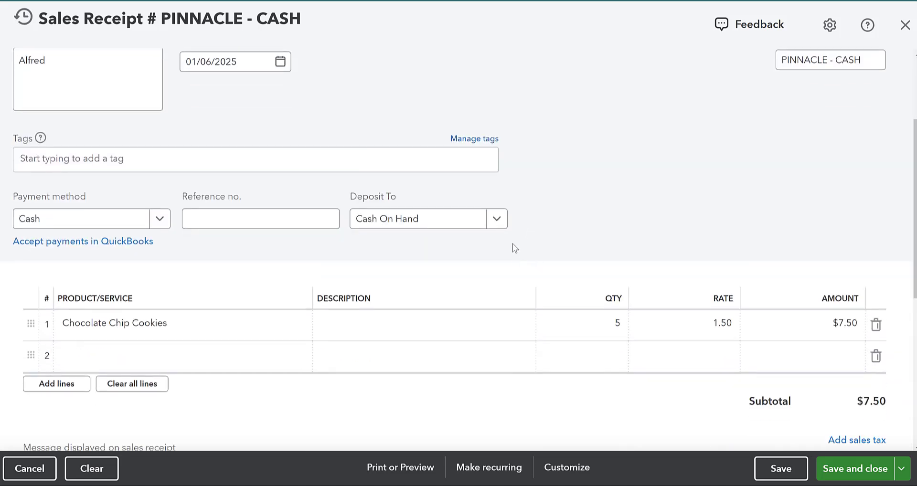
scroll(498, 233, down, 2)
click(542, 288)
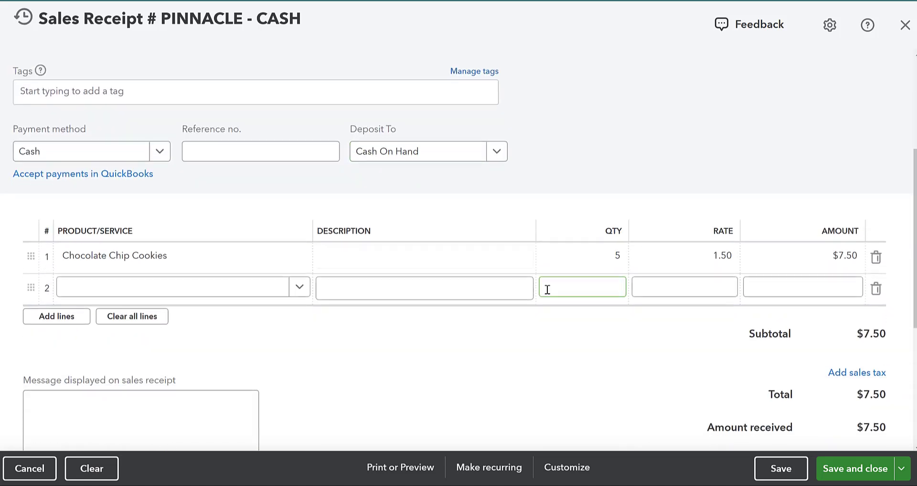
click(593, 263)
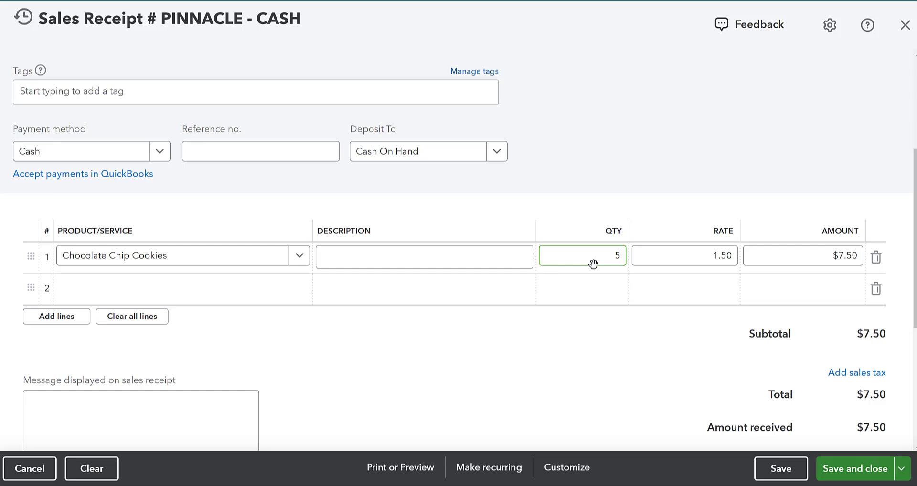
click(596, 252)
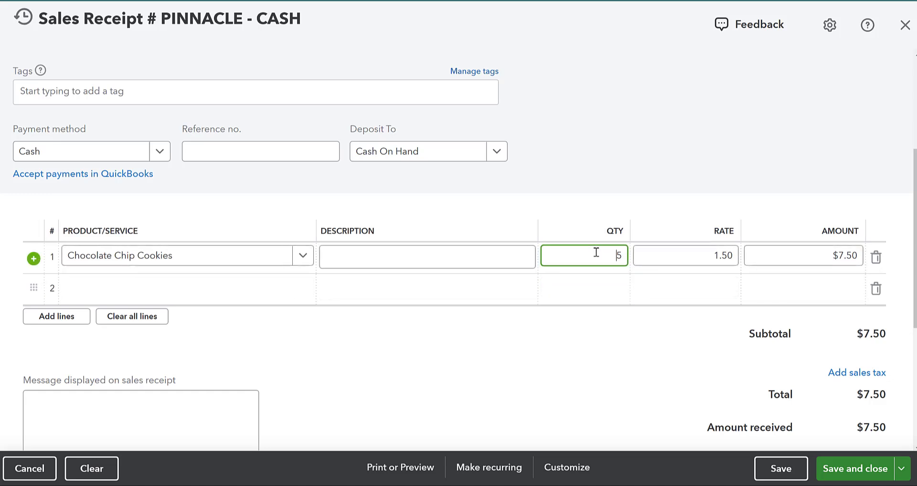
double_click(596, 252)
text(7)
click(634, 177)
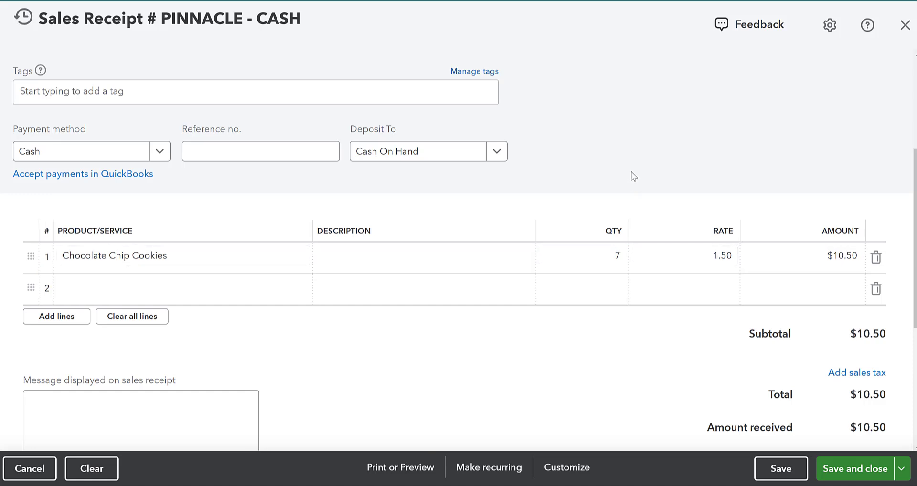
click(852, 480)
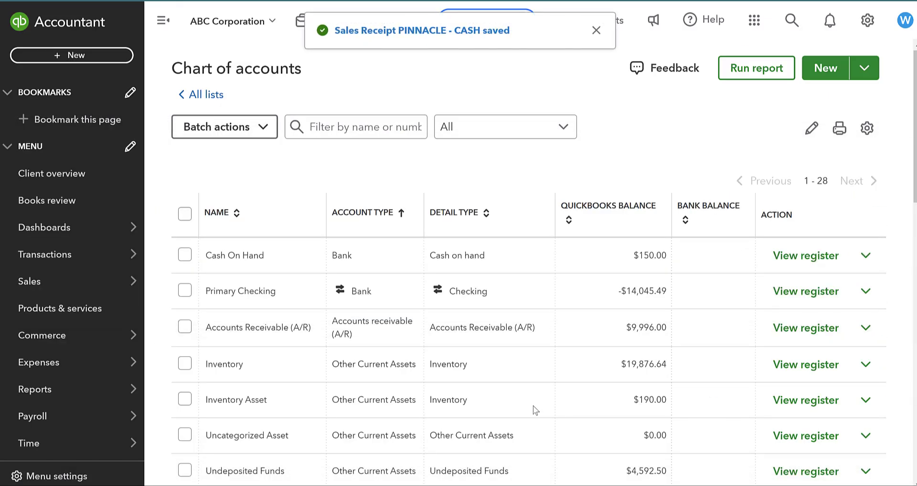